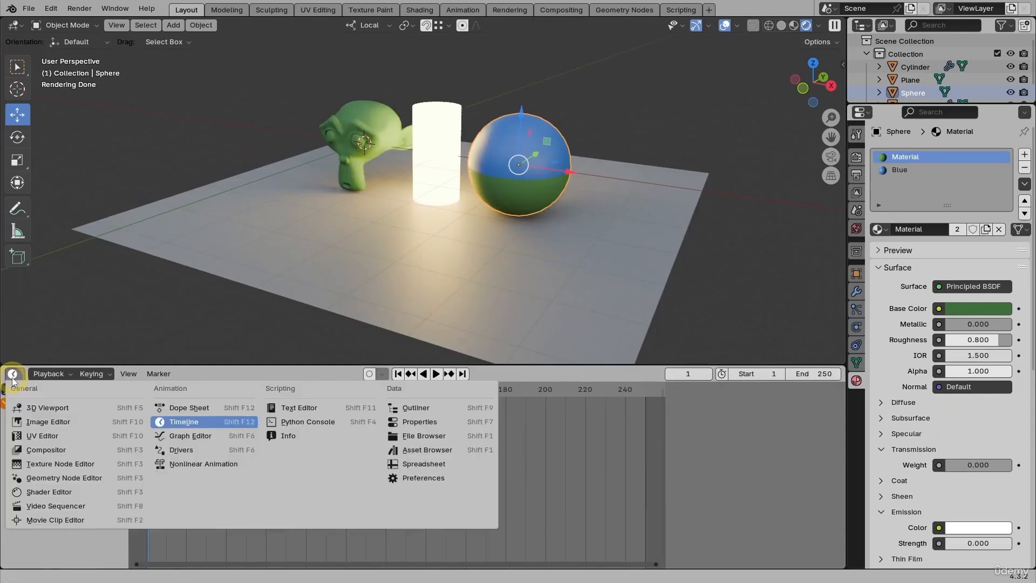
# - Change the timeline area to the Shader Editor and check the World and Line Style shader types before returning to Object
pyautogui.click(62, 492)
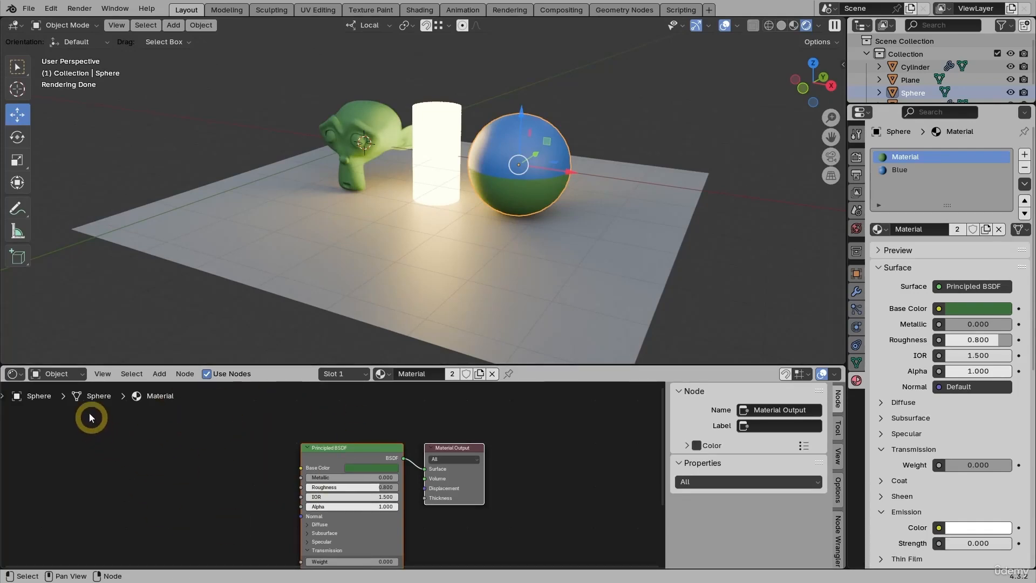
pyautogui.click(71, 376)
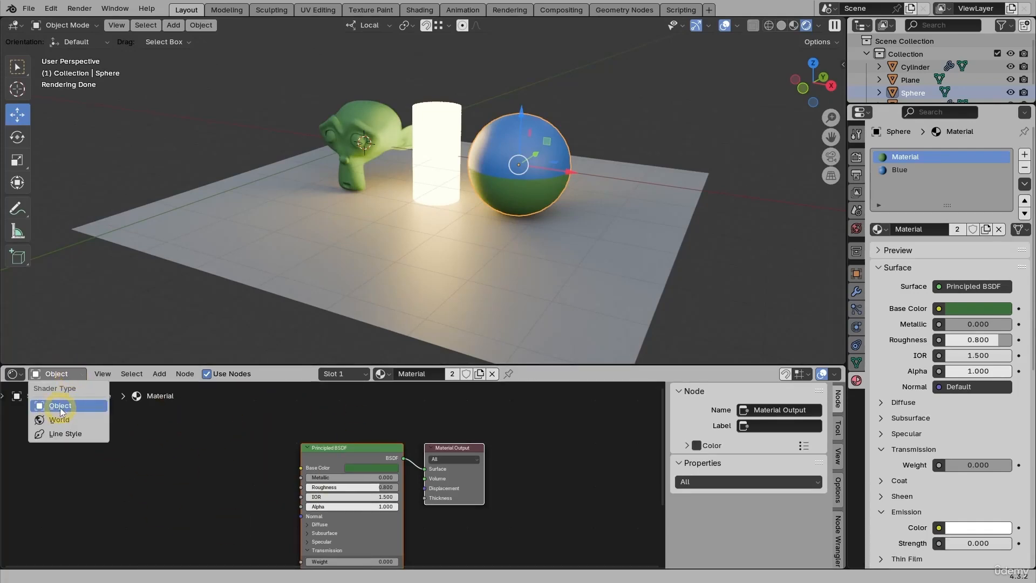
pyautogui.click(56, 420)
pyautogui.click(56, 373)
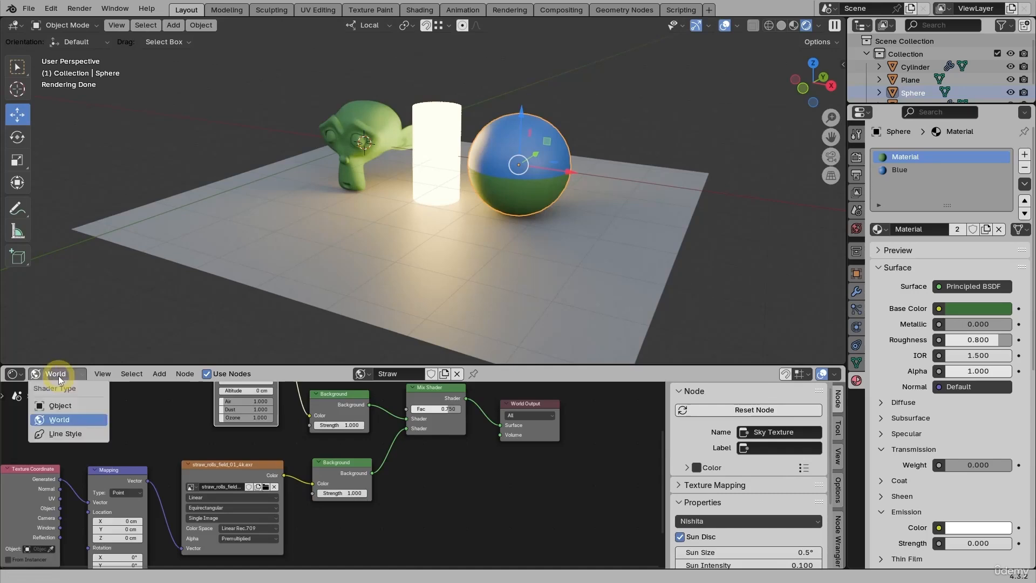
pyautogui.click(66, 432)
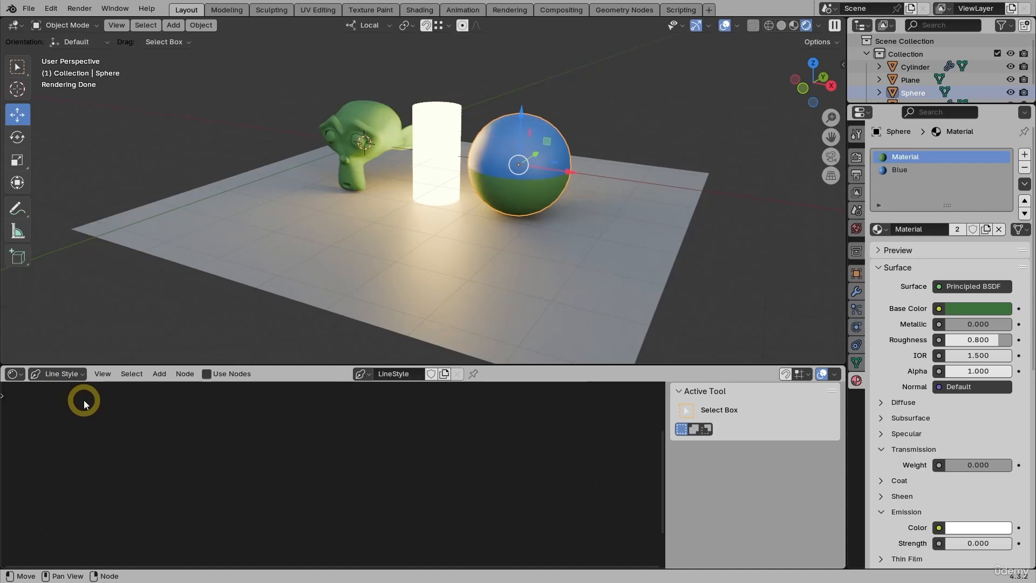
pyautogui.click(68, 377)
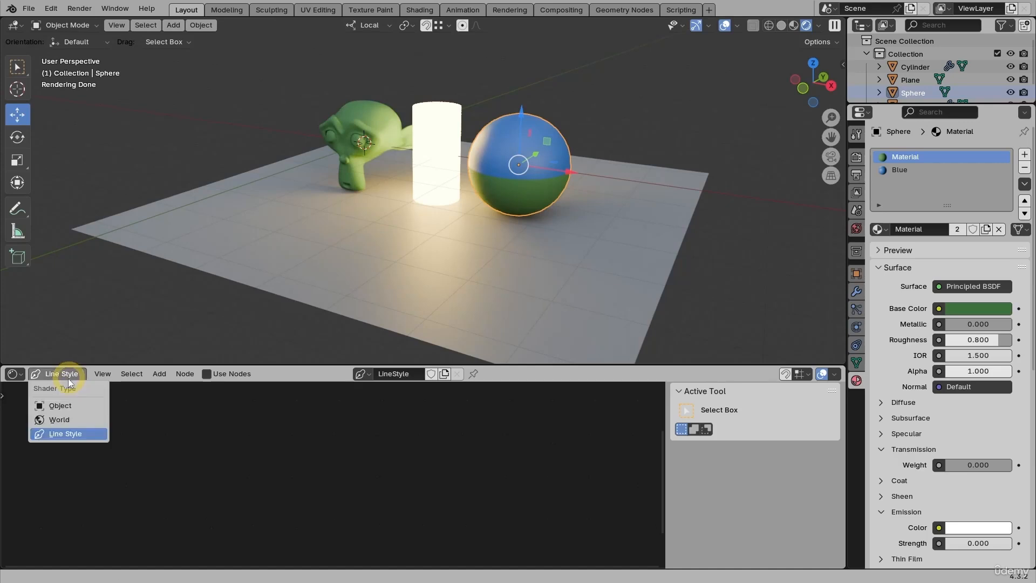
pyautogui.click(67, 409)
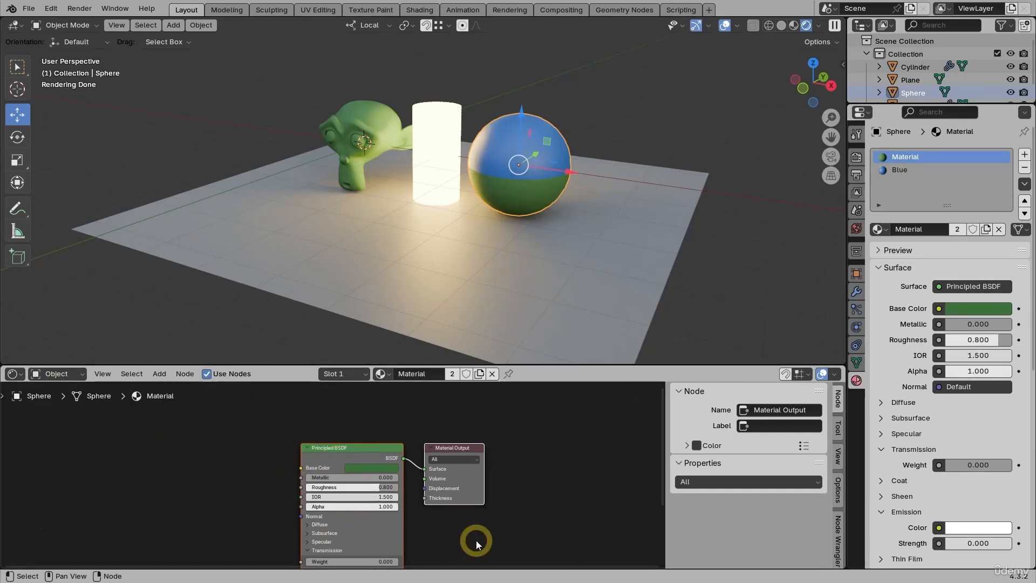
# - Select the plane, monkey head, cylinder and sphere in turn to examine each object's material nodes
pyautogui.scroll(2, 467, 539)
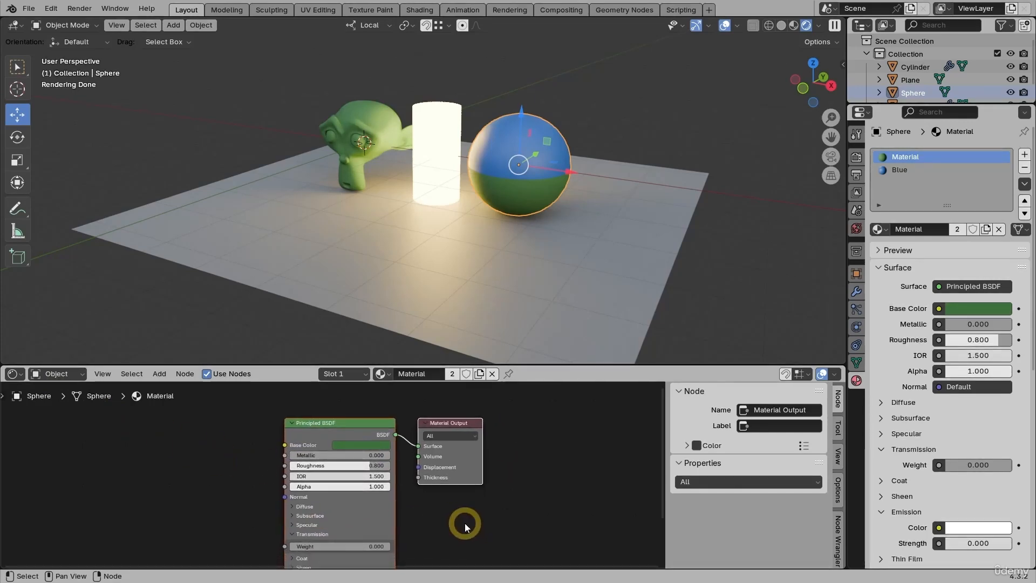
pyautogui.click(435, 274)
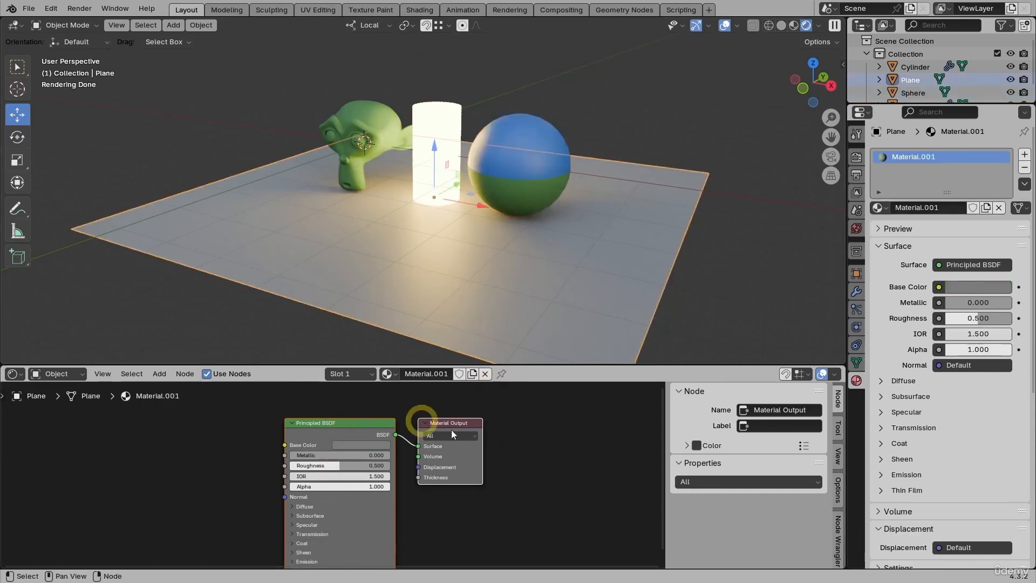
pyautogui.click(371, 120)
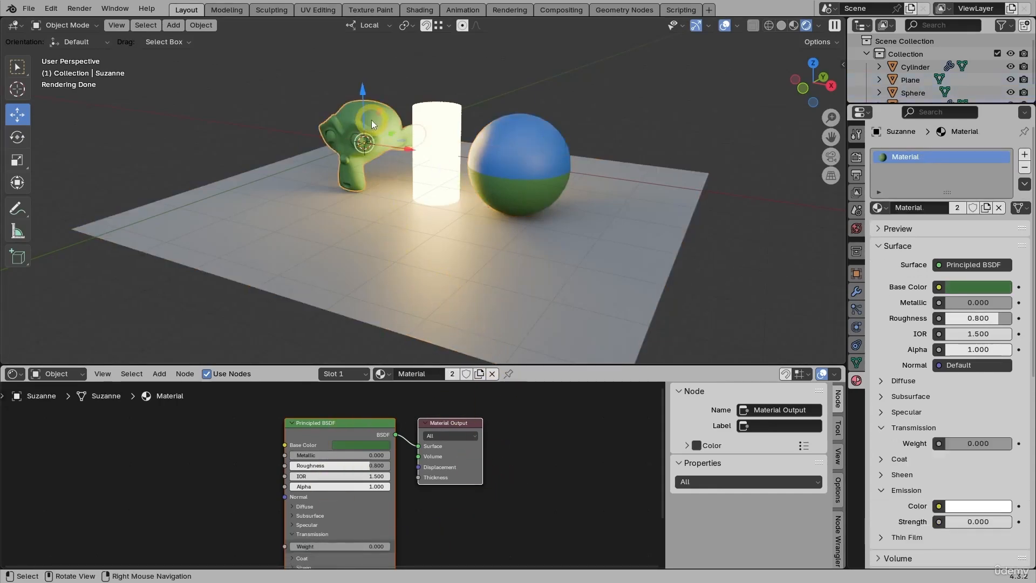
pyautogui.click(442, 132)
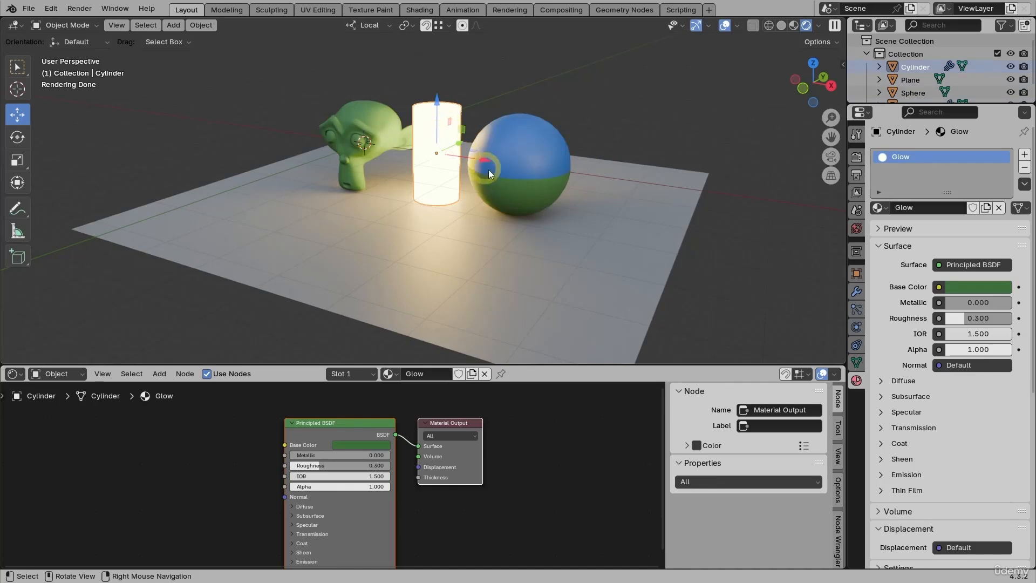
pyautogui.click(530, 173)
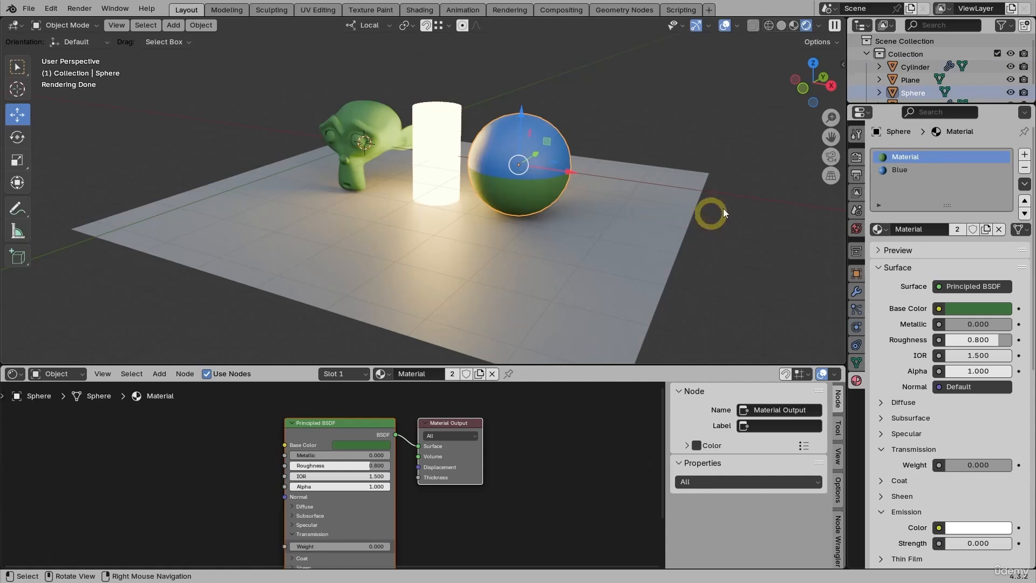
# - Switch between the sphere's Blue and Material slots to compare their nodes, ending on Material
pyautogui.click(905, 172)
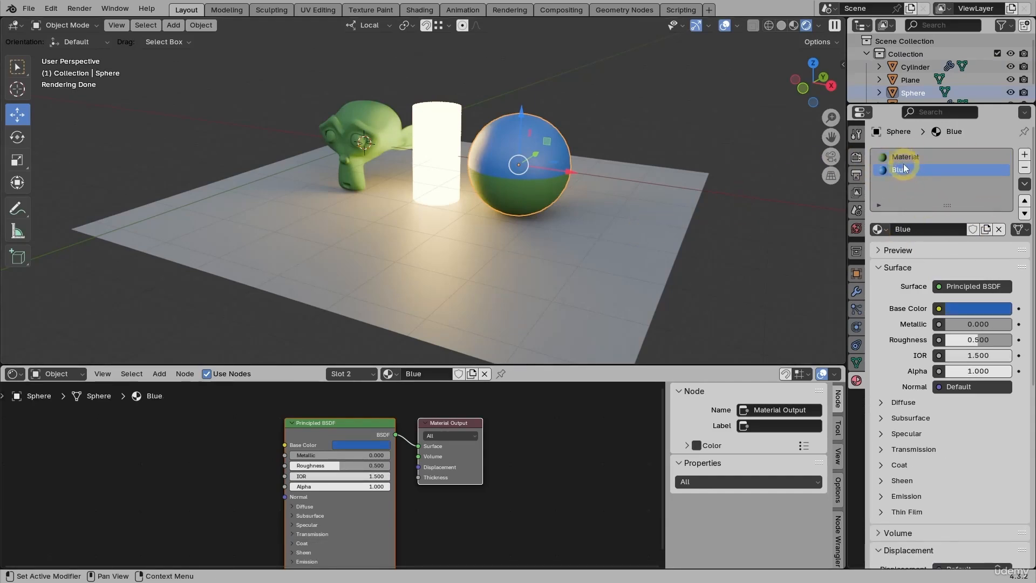
pyautogui.click(905, 161)
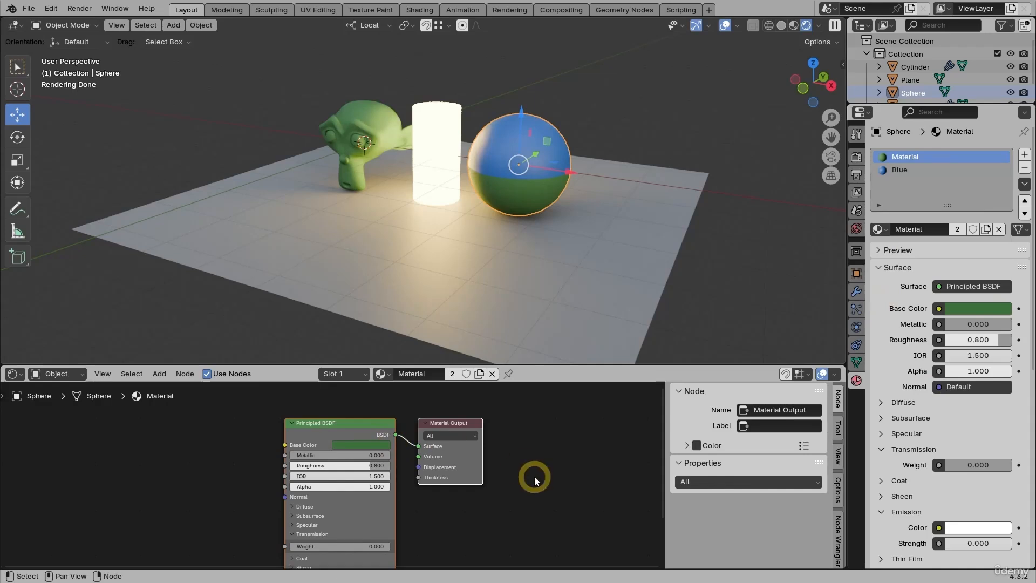
pyautogui.click(358, 375)
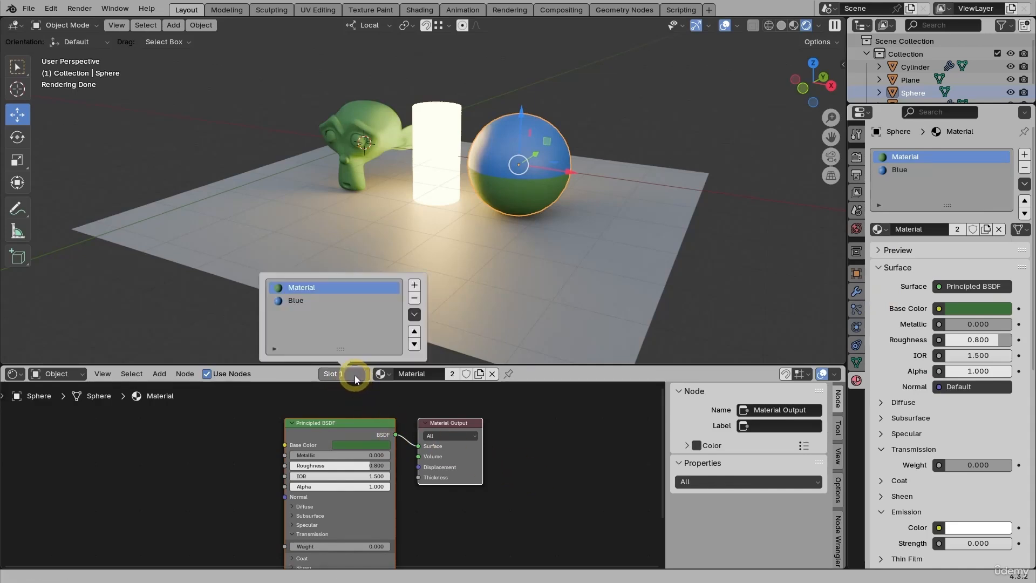
pyautogui.click(306, 302)
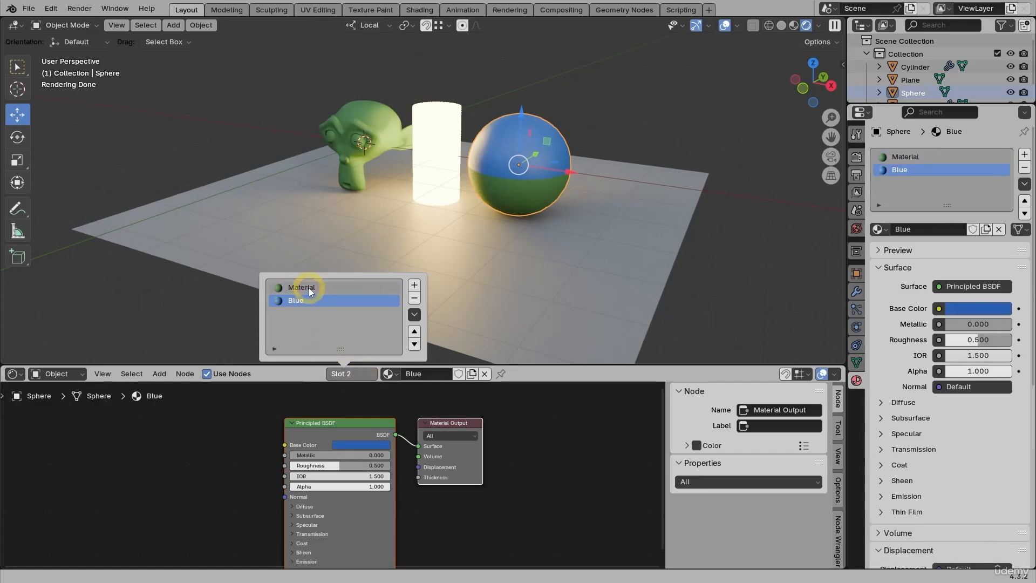
pyautogui.click(308, 287)
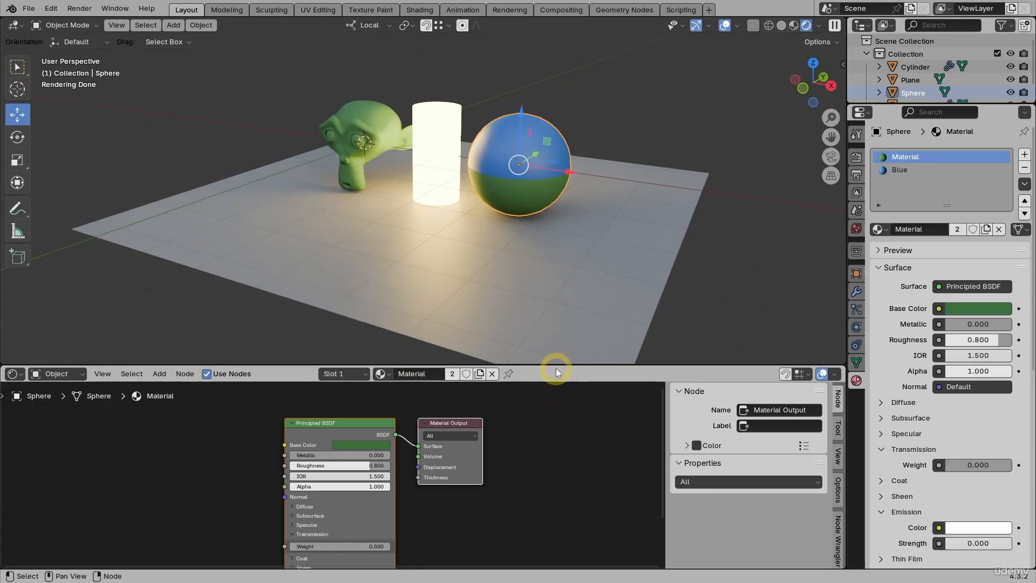
# - Enlarge the Shader Editor area by raising its boundary with the 3D viewport
pyautogui.moveTo(555, 368); pyautogui.dragTo(557, 291)
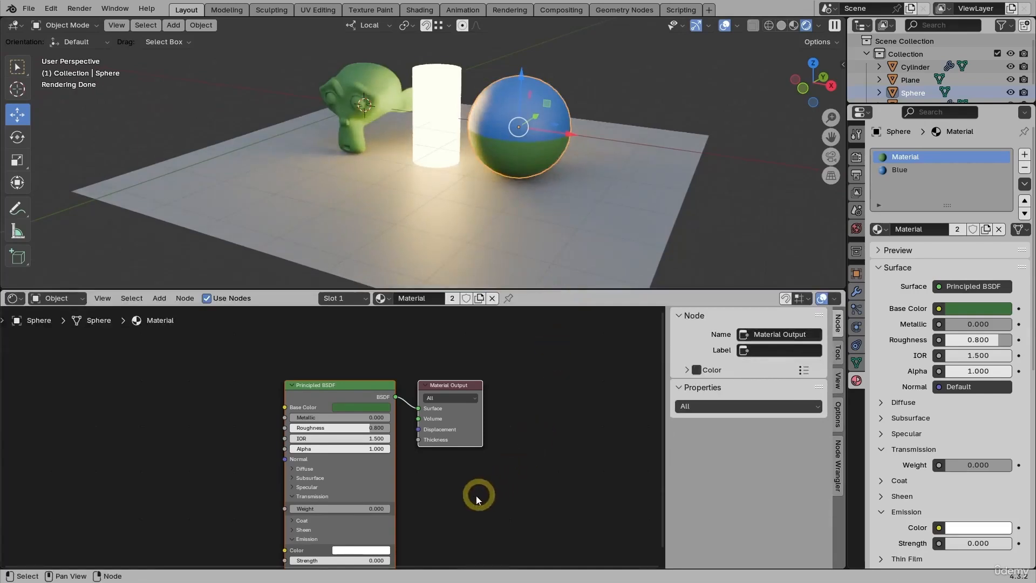
pyautogui.moveTo(476, 495); pyautogui.dragTo(492, 468, button='middle')
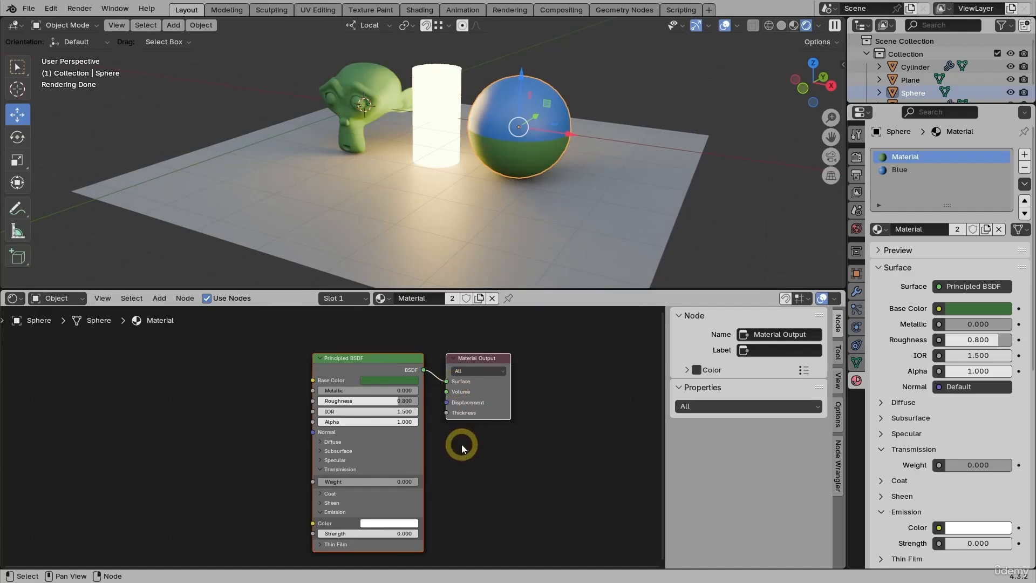
pyautogui.scroll(2, 461, 445)
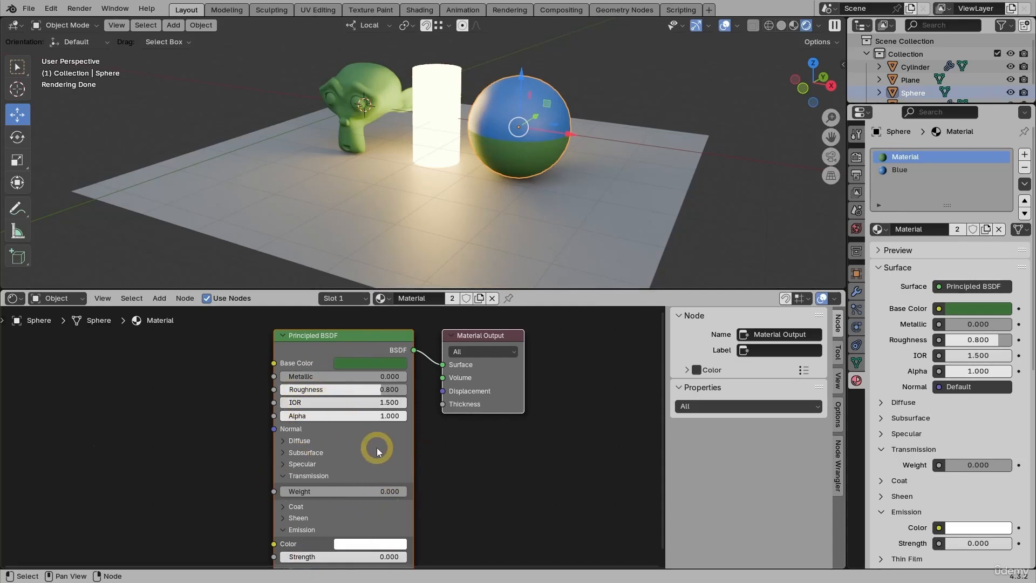
# - Set the Principled BSDF base color of the sphere's Material slot to a bright purple with hue 0.838
pyautogui.click(366, 364)
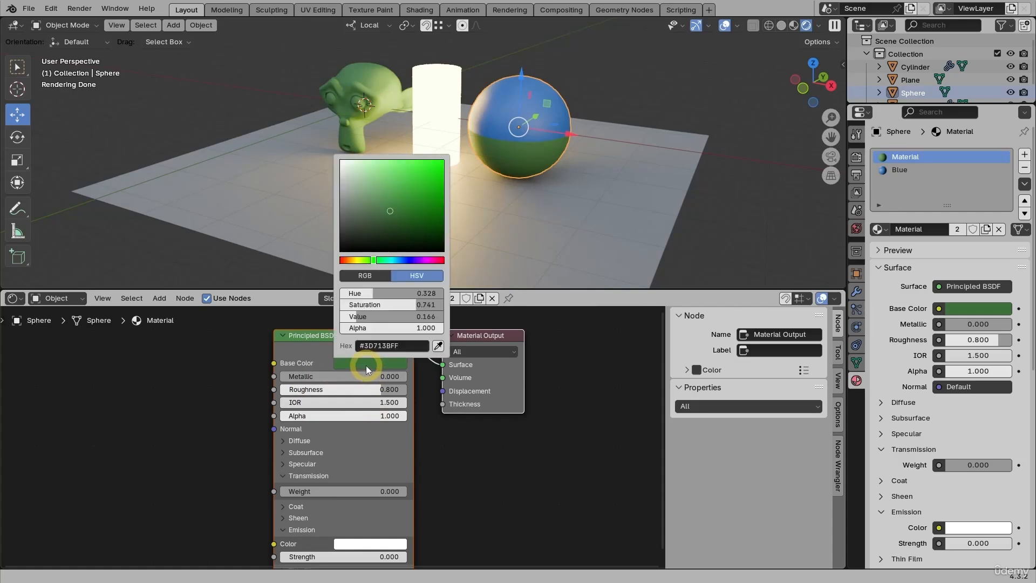
pyautogui.click(427, 261)
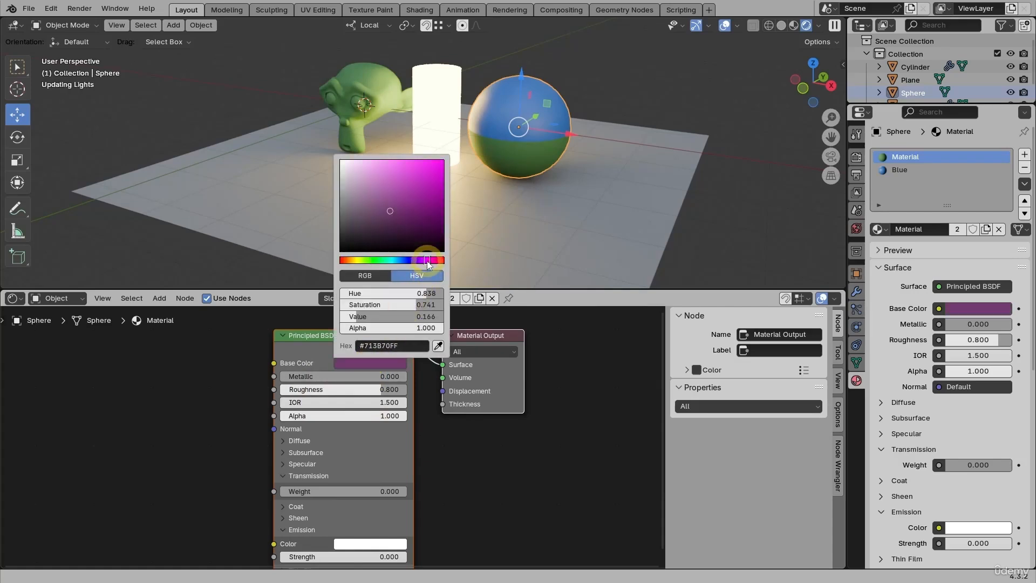
pyautogui.moveTo(412, 194); pyautogui.dragTo(416, 192)
pyautogui.click(489, 362)
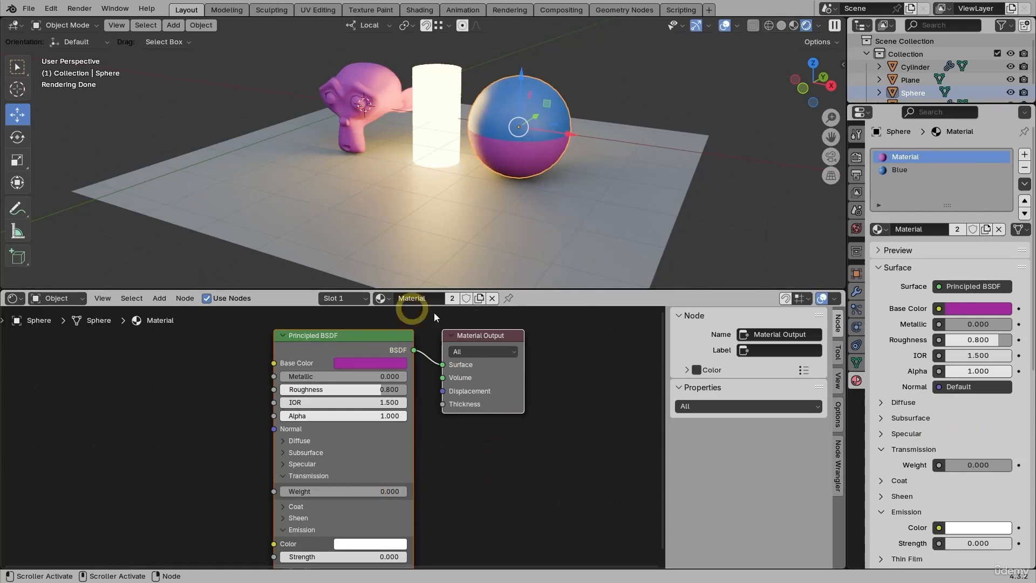
# - Toggle the Shader Editor's side panel and leave it hidden
pyautogui.scroll(-2, 456, 436)
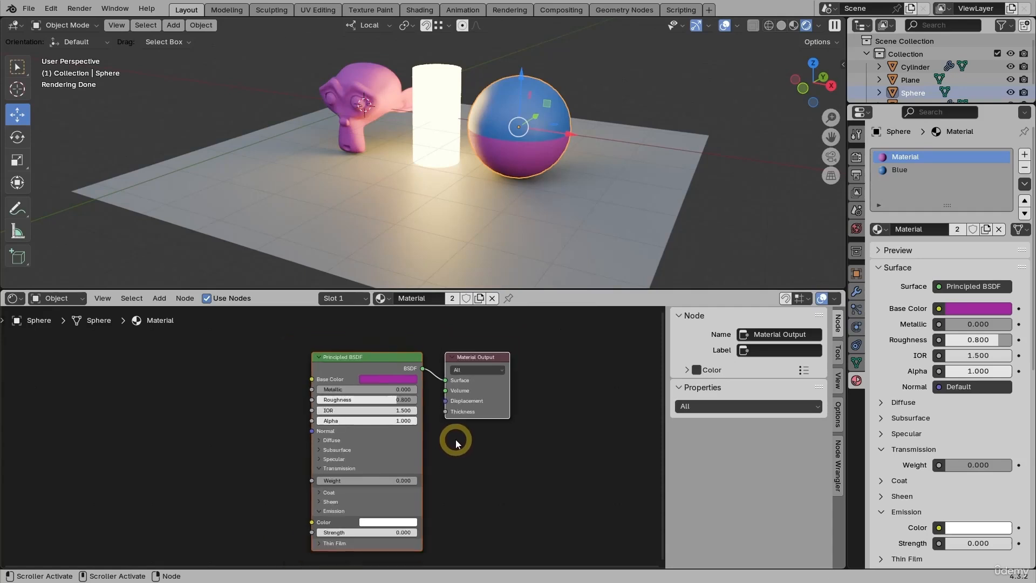
pyautogui.keyDown('ctrl'); pyautogui.hscroll(2, 458, 453); pyautogui.keyUp('ctrl')
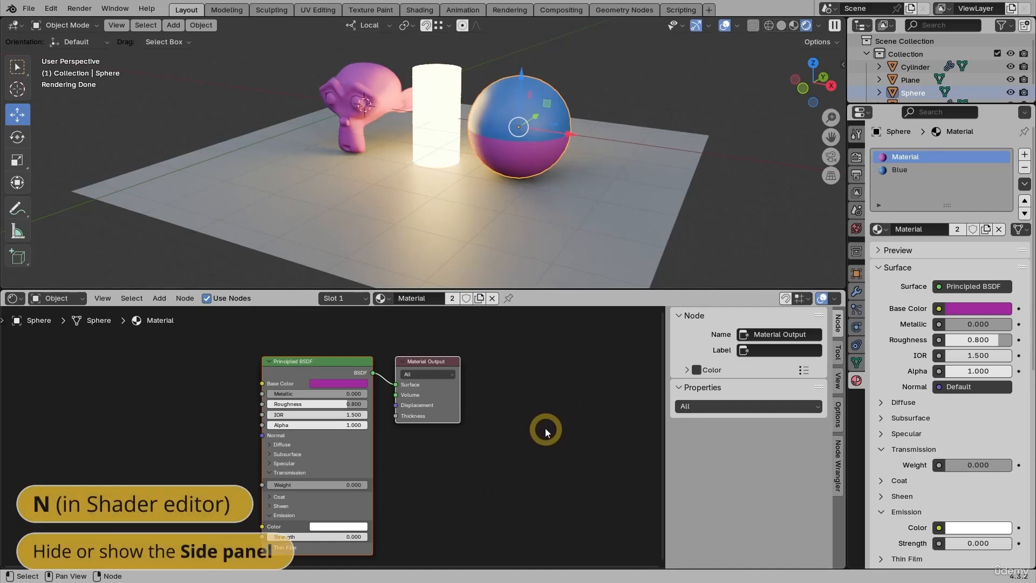
pyautogui.press('n')
pyautogui.press('n')
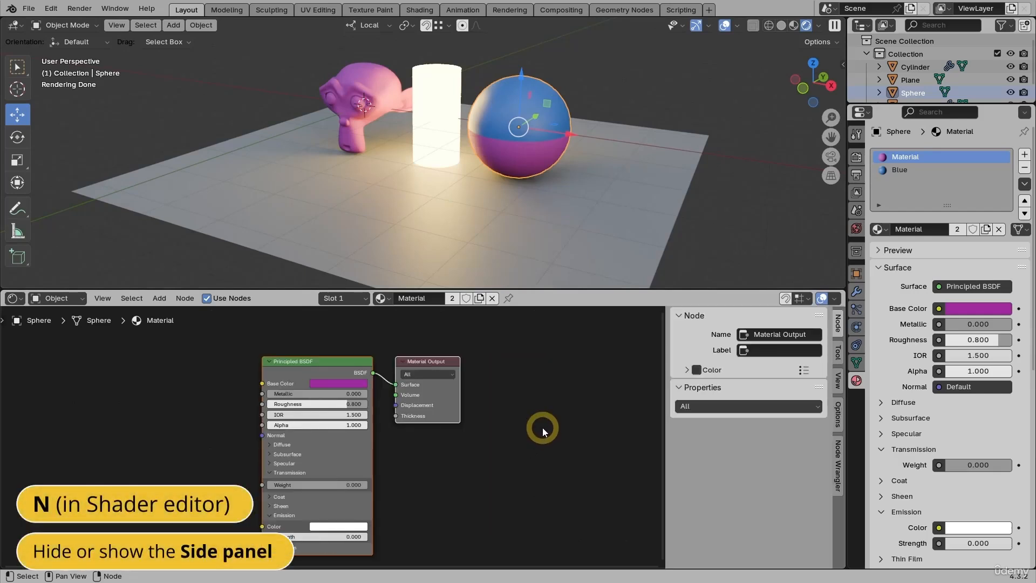
pyautogui.press('n')
# - Zoom and pan around the node graph to examine the Principled BSDF and Material Output nodes
pyautogui.scroll(-1, 513, 447)
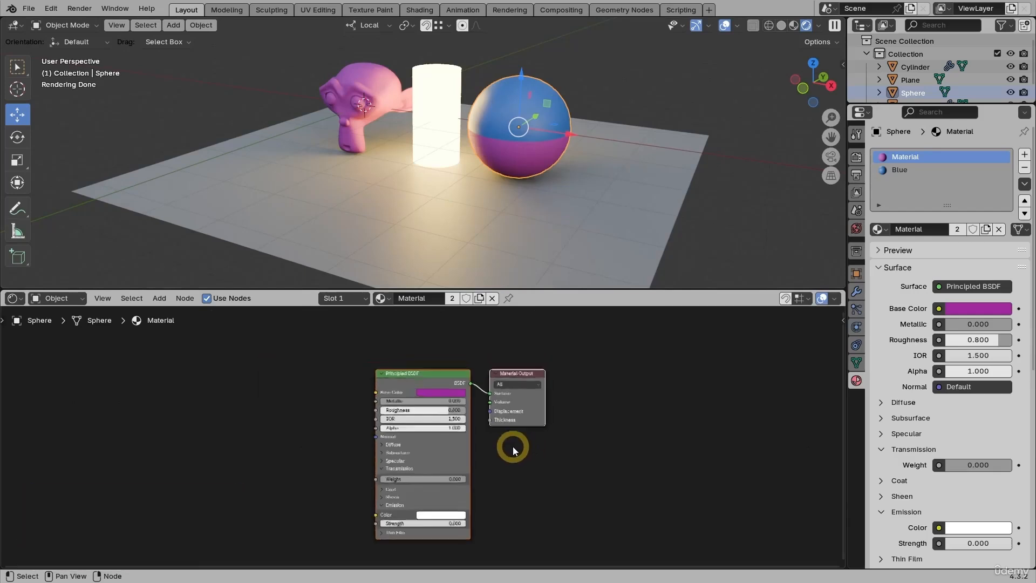
pyautogui.scroll(2, 512, 447)
pyautogui.scroll(-2, 513, 447)
pyautogui.scroll(1, 512, 446)
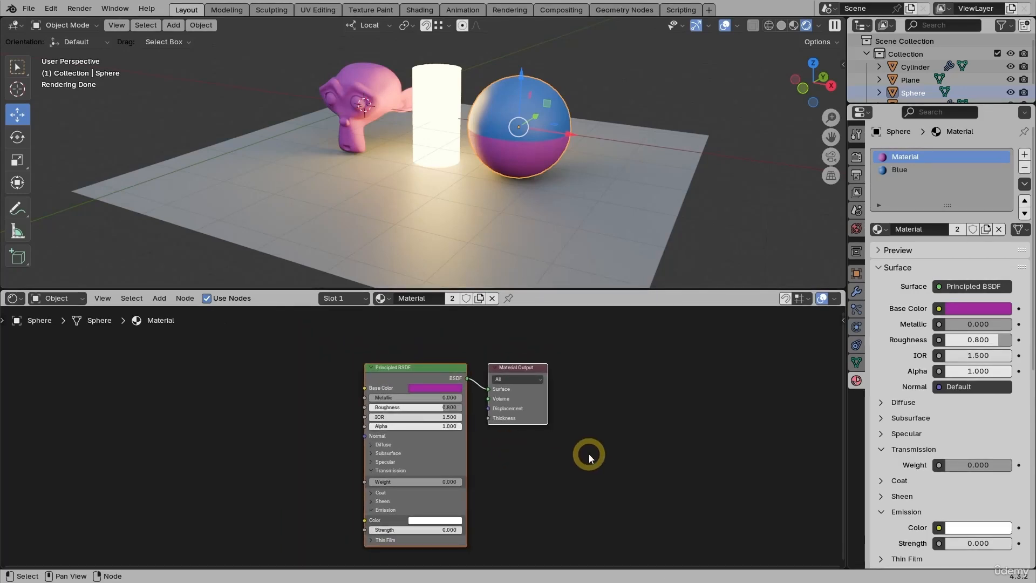
pyautogui.moveTo(592, 446); pyautogui.dragTo(533, 439, button='middle')
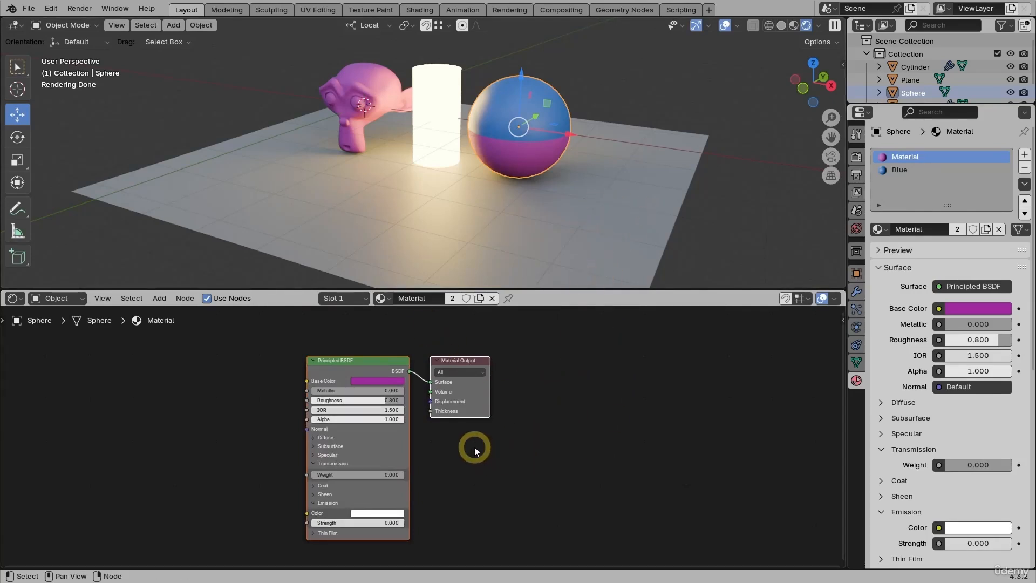
pyautogui.moveTo(474, 447); pyautogui.dragTo(503, 453, button='middle')
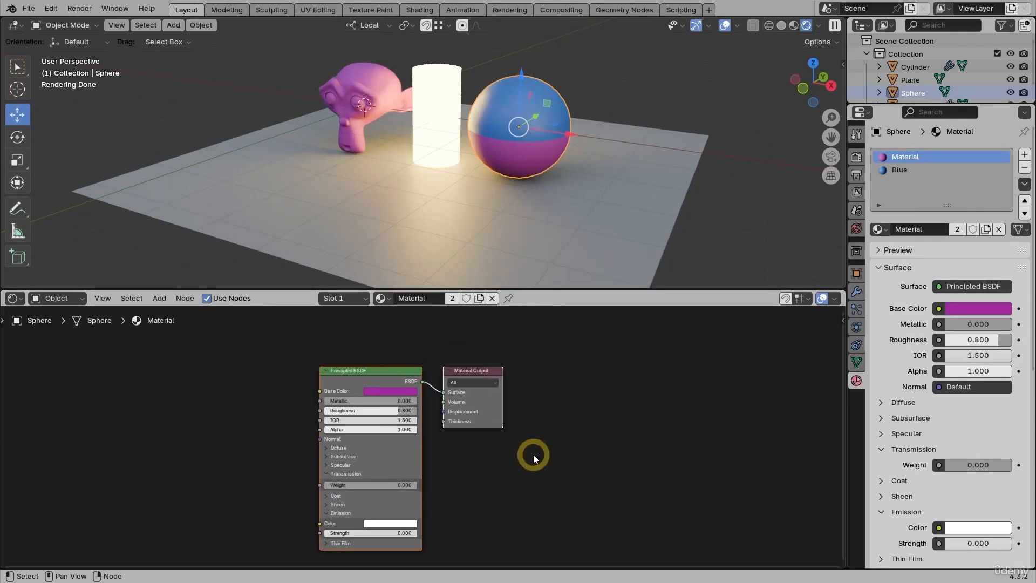
pyautogui.scroll(-3, 453, 455)
pyautogui.scroll(4, 453, 455)
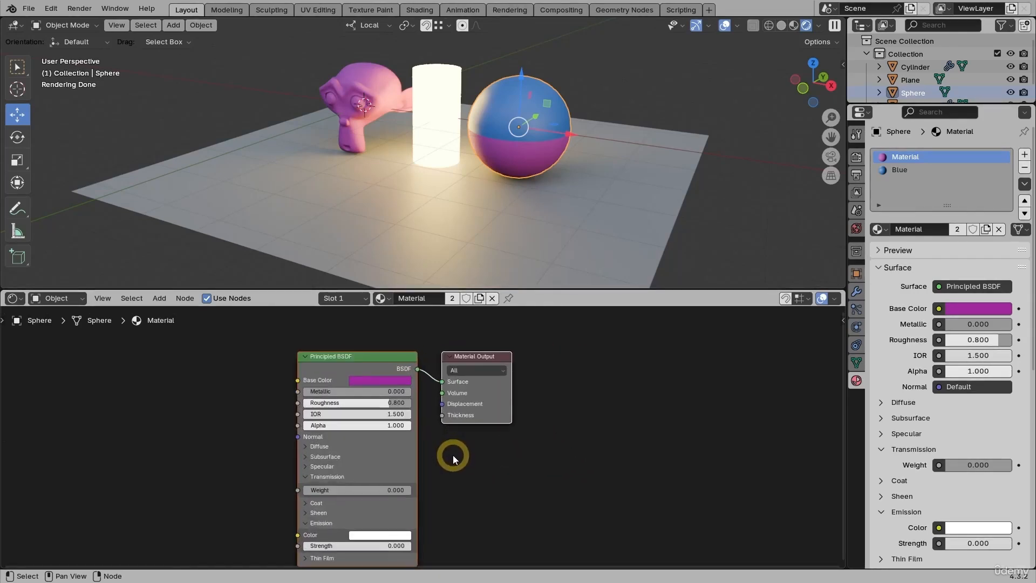
pyautogui.scroll(-2, 452, 455)
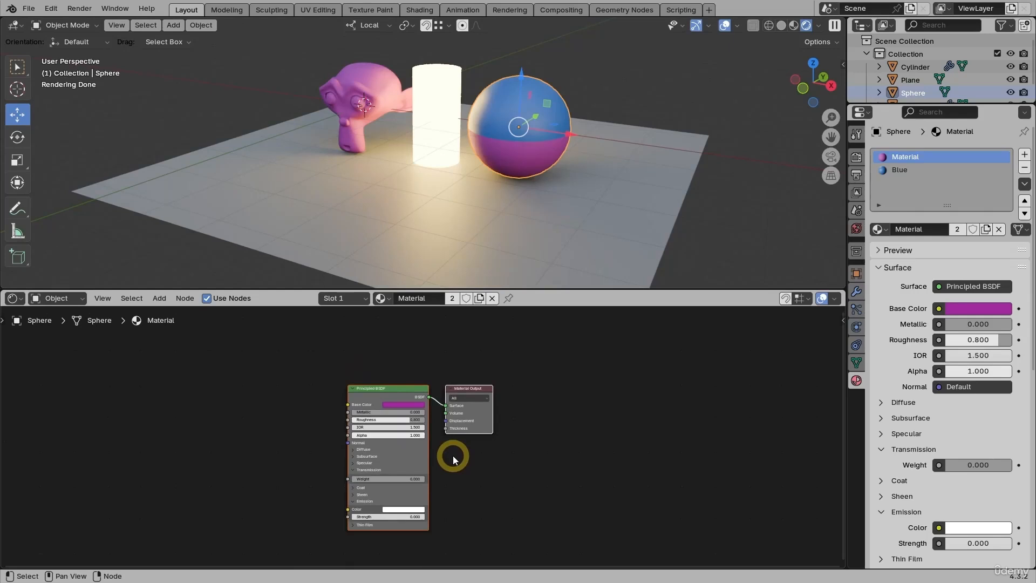
pyautogui.moveTo(484, 458); pyautogui.dragTo(462, 441, button='middle')
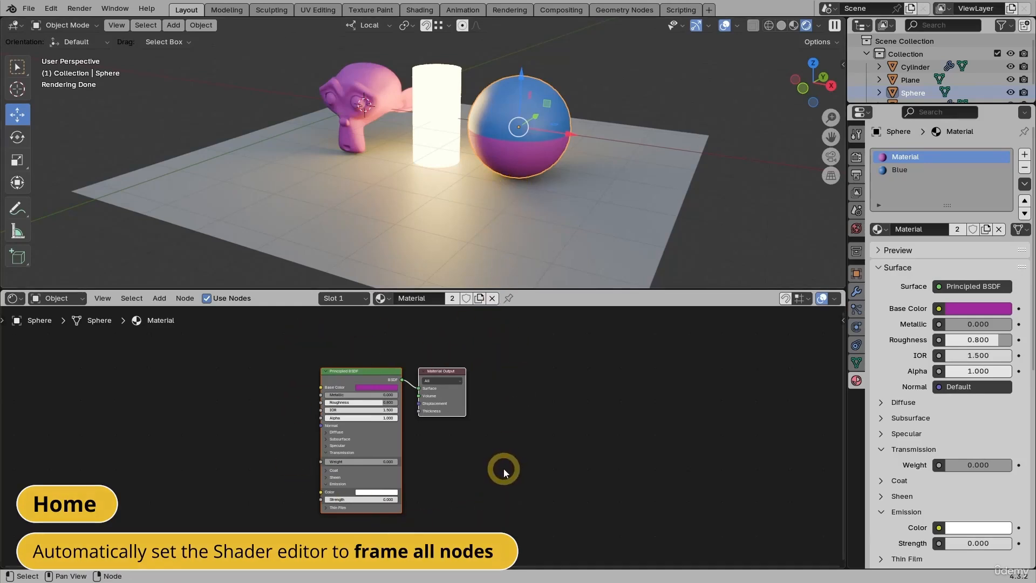
# - Move the nodes out of view and reframe the Shader Editor on all nodes
pyautogui.scroll(-2, 502, 469)
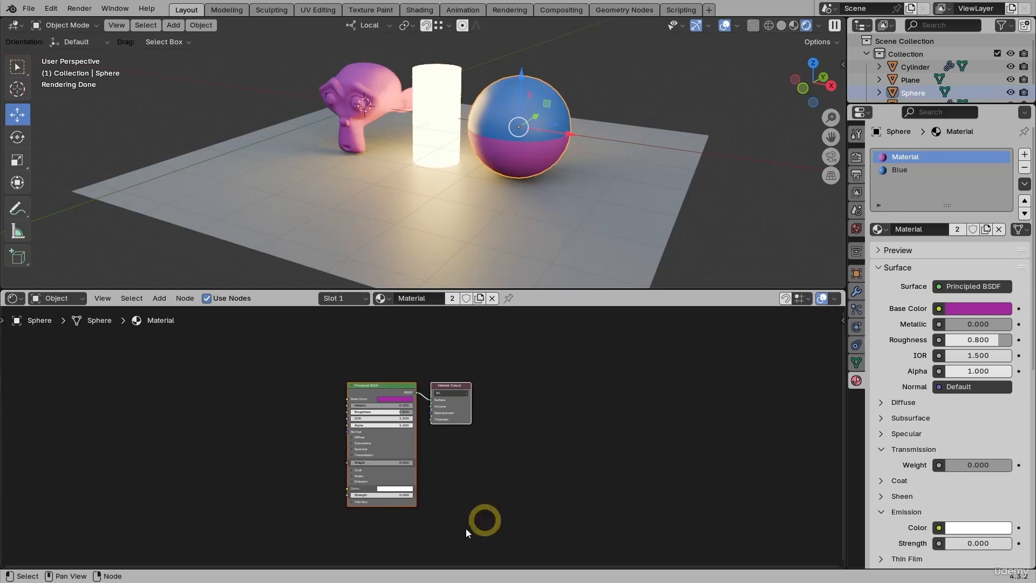
pyautogui.moveTo(569, 442); pyautogui.dragTo(696, 530, button='middle')
pyautogui.moveTo(428, 391); pyautogui.dragTo(548, 497, button='middle')
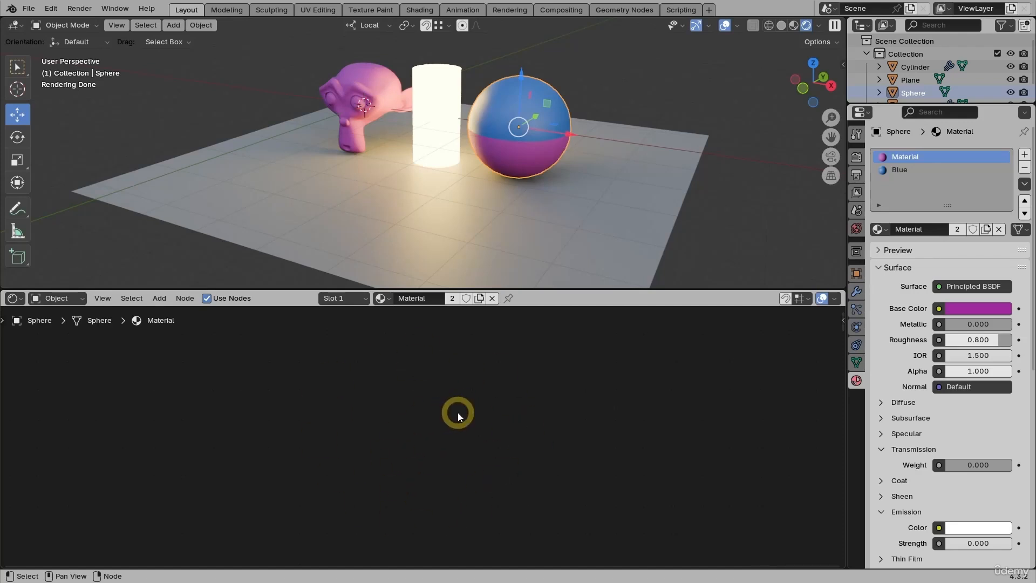
pyautogui.press('Home')
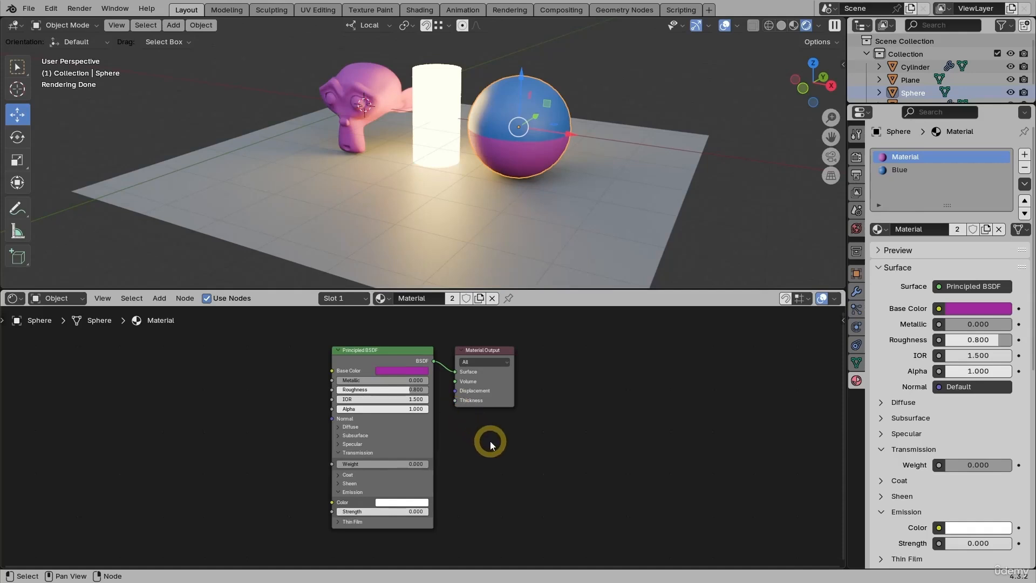
# - Move the Principled BSDF node farther left of the Material Output, then expand and collapse its Diffuse and Subsurface sections
pyautogui.click(380, 351)
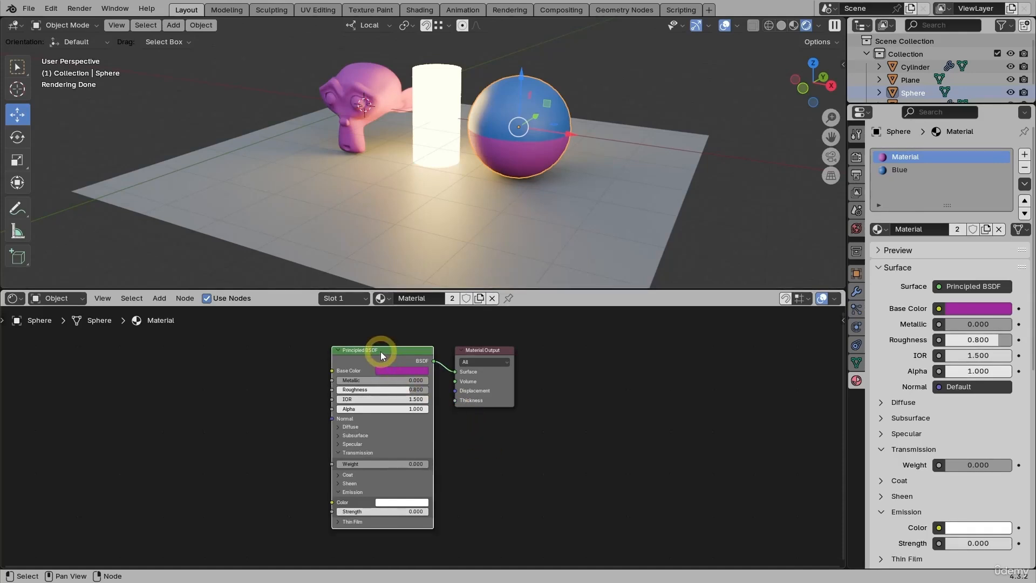
pyautogui.moveTo(380, 352); pyautogui.dragTo(344, 350)
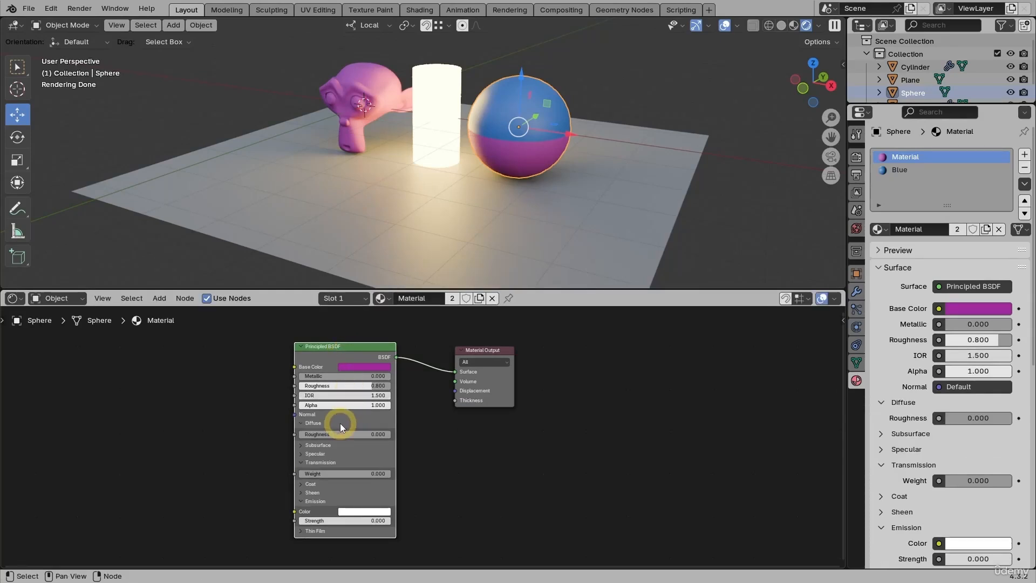
pyautogui.click(343, 436)
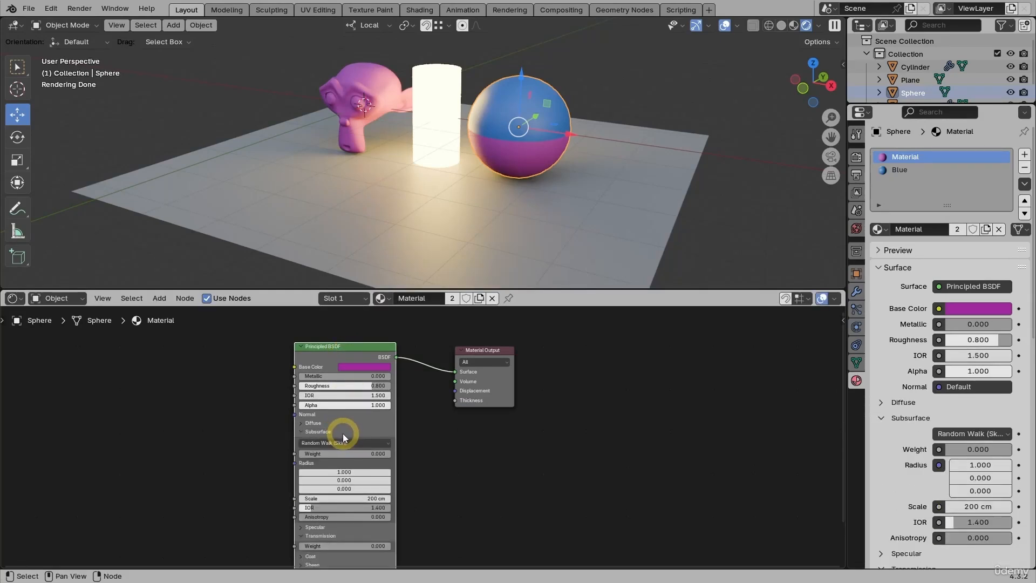
pyautogui.click(343, 436)
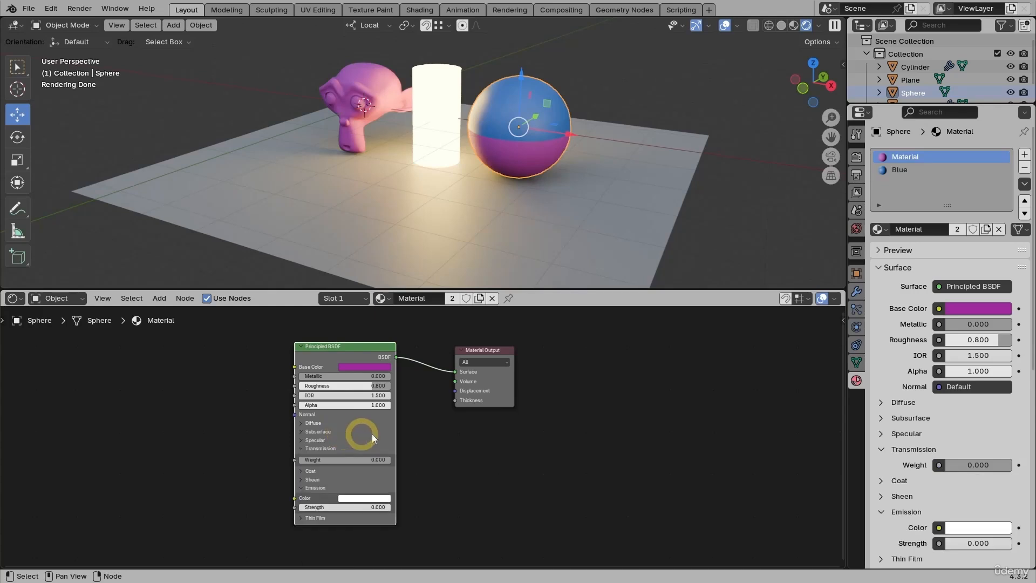
# - Move the Material Output node slightly lower and closer to the Principled BSDF node
pyautogui.click(484, 357)
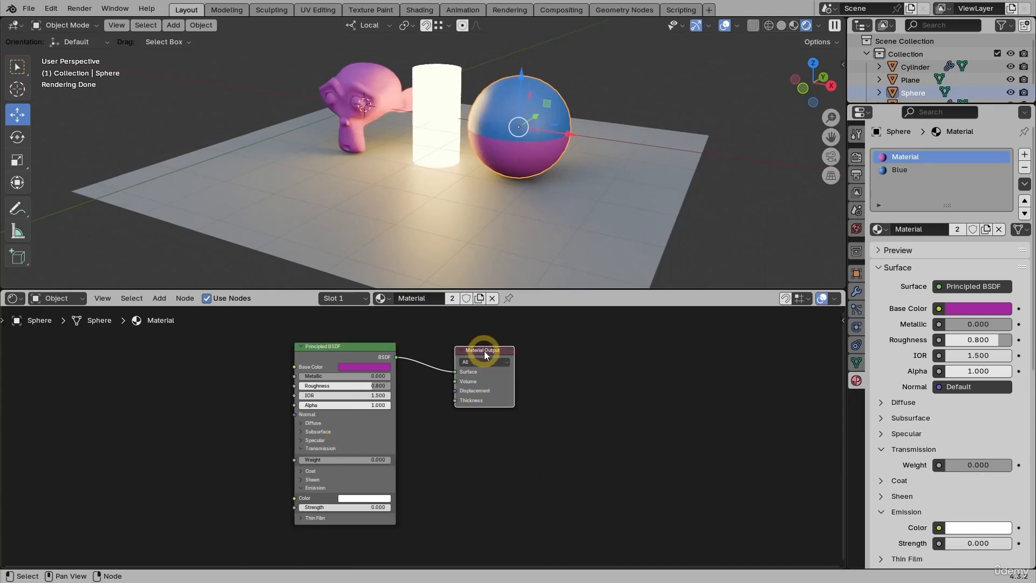
pyautogui.moveTo(485, 356)
pyautogui.mouseDown()
pyautogui.moveTo(466, 350)
pyautogui.moveTo(483, 357)
pyautogui.mouseUp()
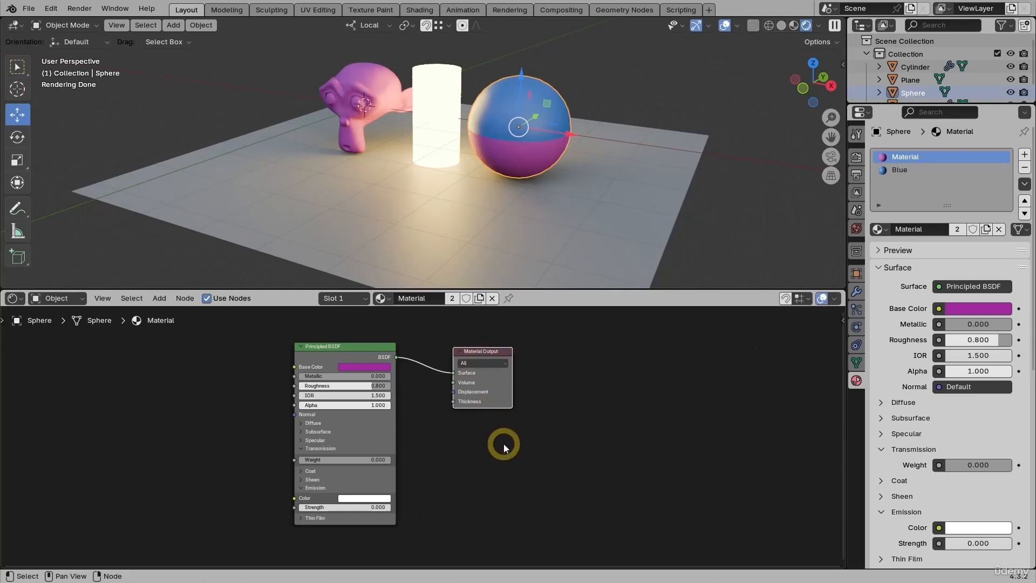
pyautogui.press('g')
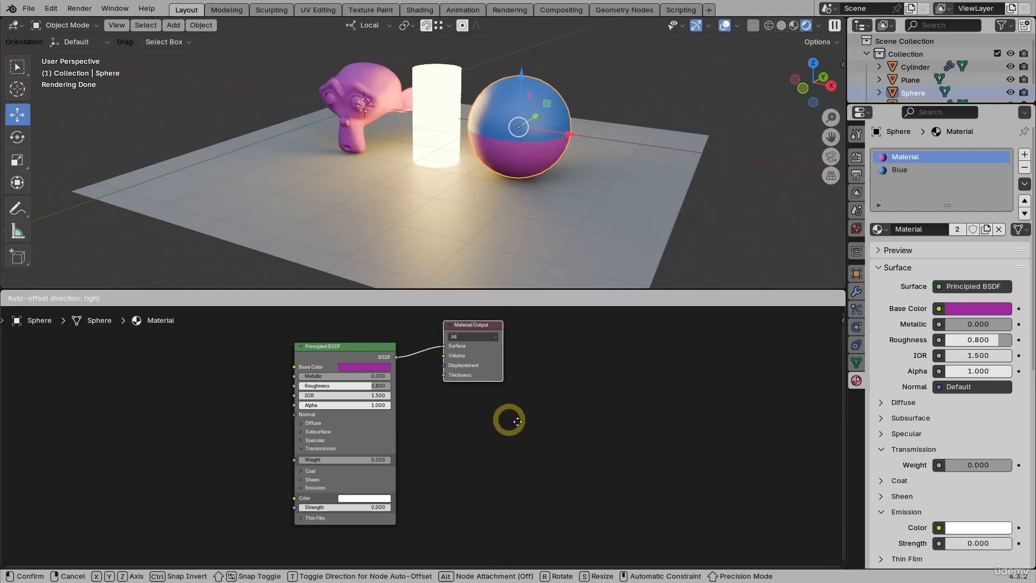
pyautogui.click(495, 451)
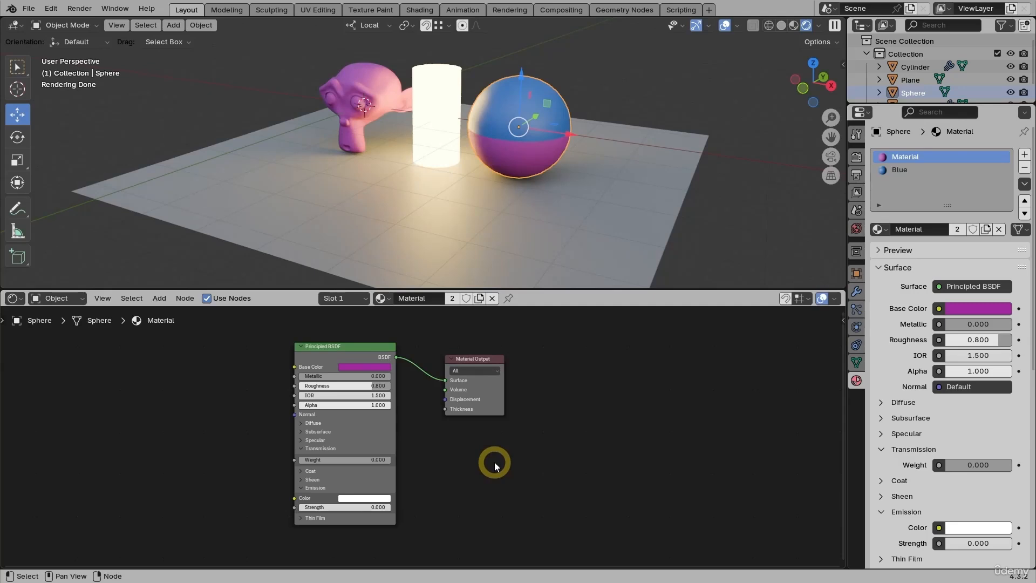
# - Select the Principled BSDF and Material Output nodes together and move them slightly down and to the left
pyautogui.keyDown('shift'); pyautogui.click(384, 348); pyautogui.keyUp('shift')
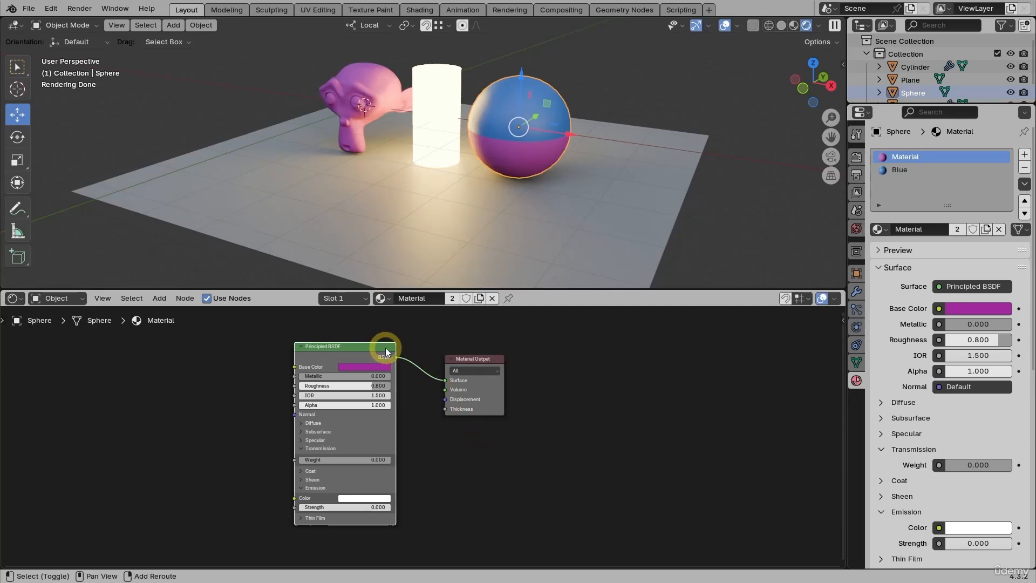
pyautogui.keyDown('shift'); pyautogui.click(475, 360); pyautogui.keyUp('shift')
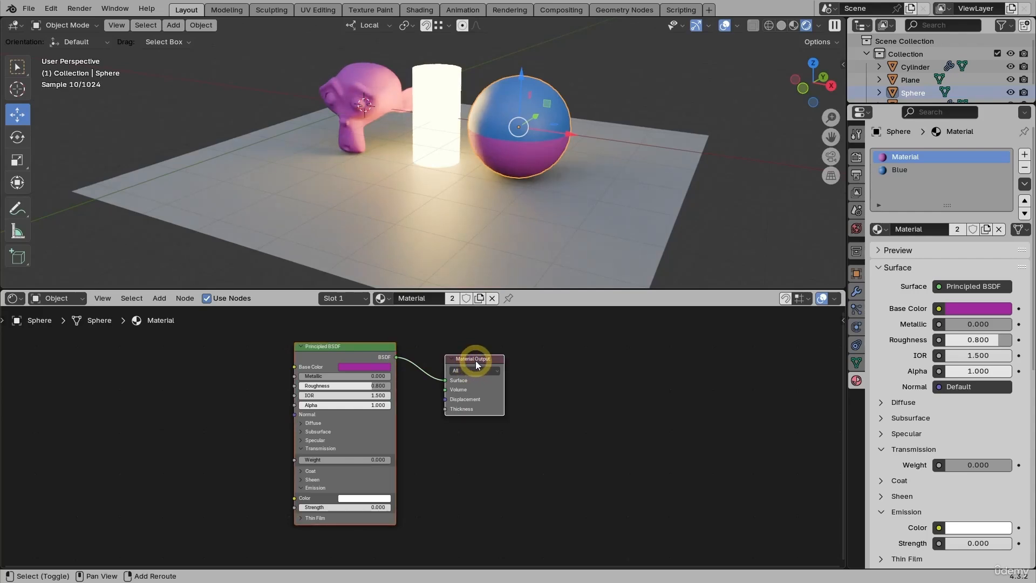
pyautogui.click(483, 436)
pyautogui.moveTo(560, 484); pyautogui.dragTo(351, 324)
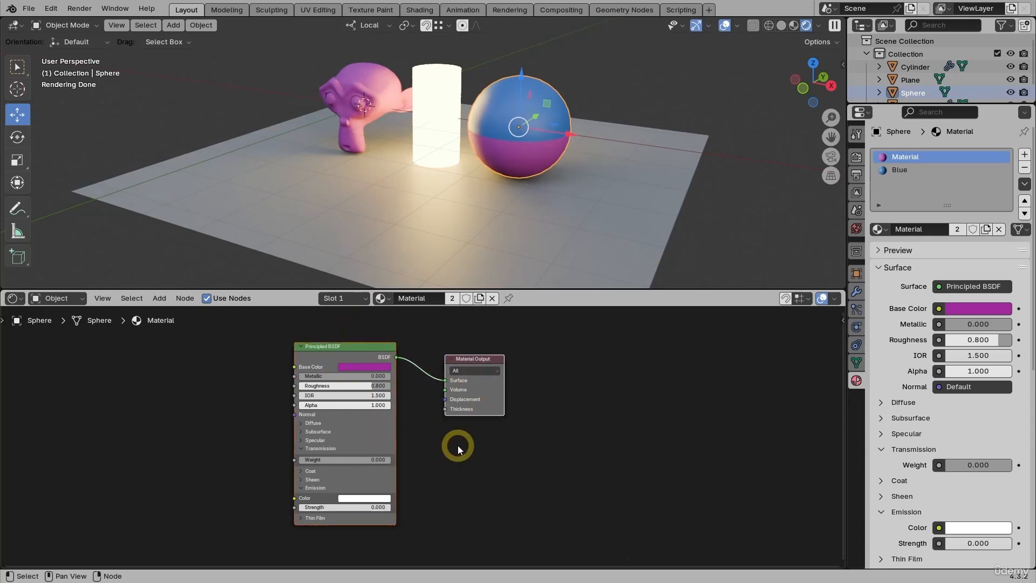
pyautogui.press('g')
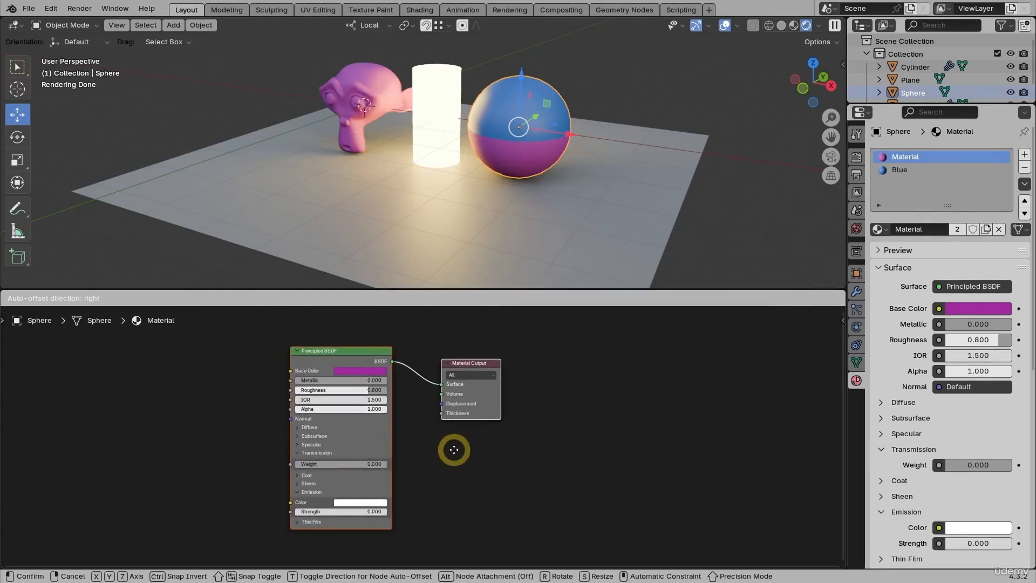
pyautogui.click(454, 449)
# - Duplicate the Principled BSDF node, place the copy to the left of the original, and delete the copy
pyautogui.moveTo(450, 472); pyautogui.dragTo(506, 480, button='middle')
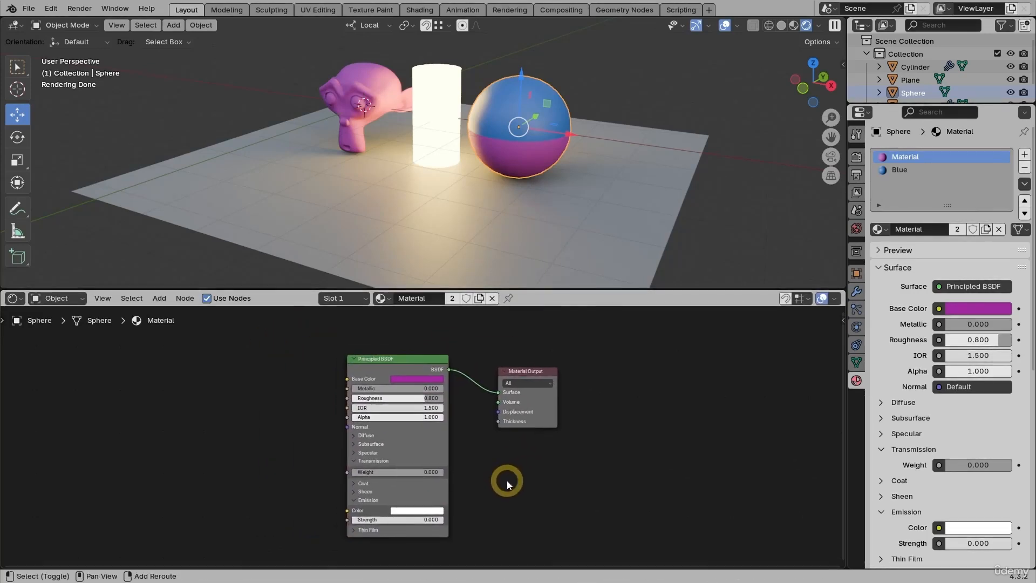
pyautogui.click(400, 359)
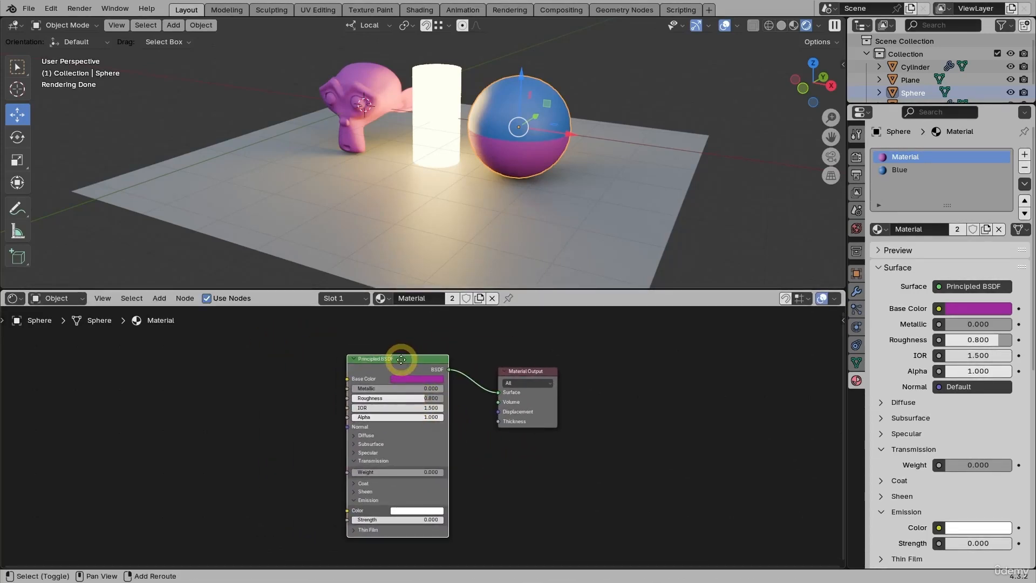
pyautogui.hotkey('shift', 'd')
pyautogui.click(240, 364)
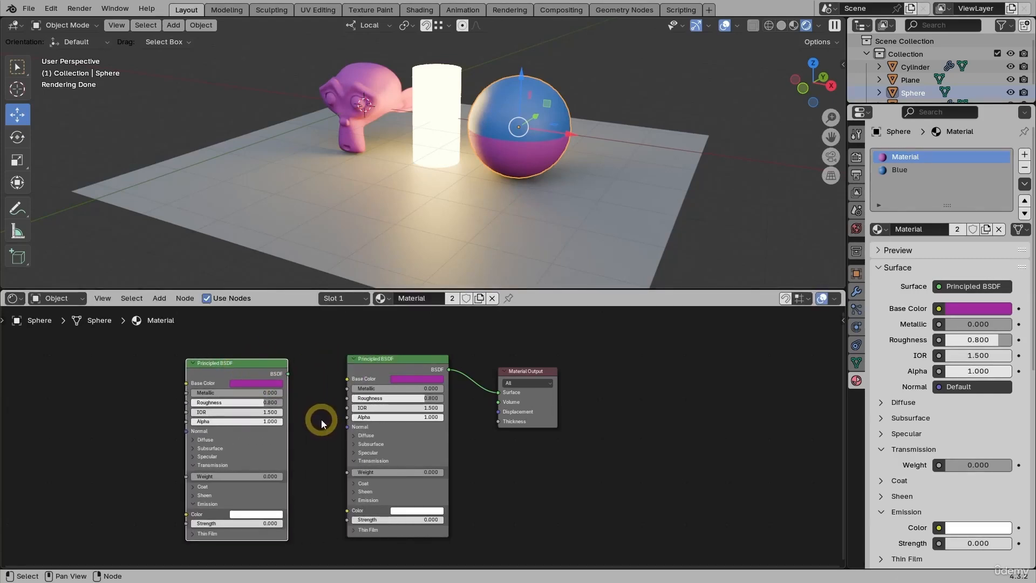
pyautogui.press('x')
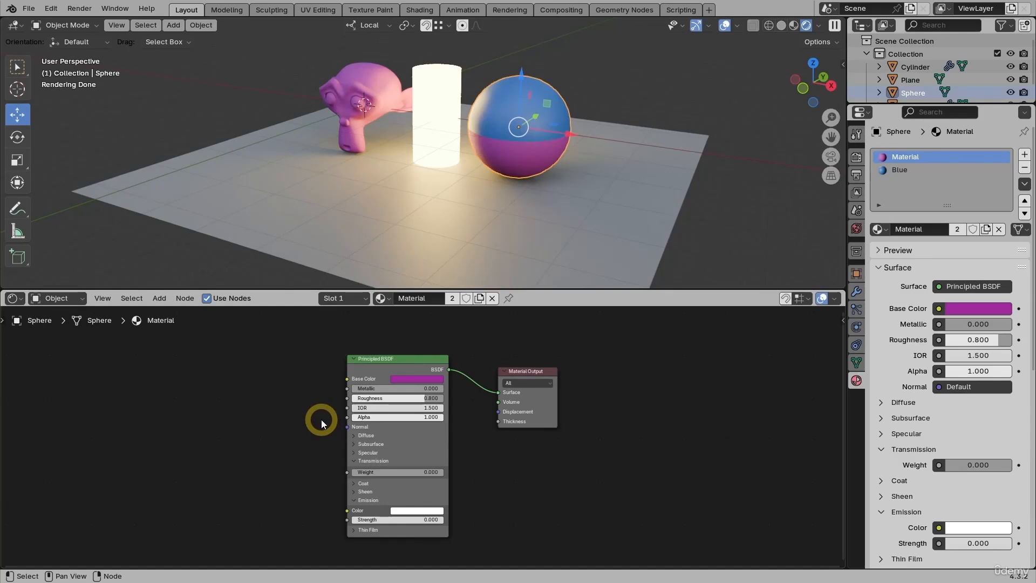
pyautogui.click(159, 298)
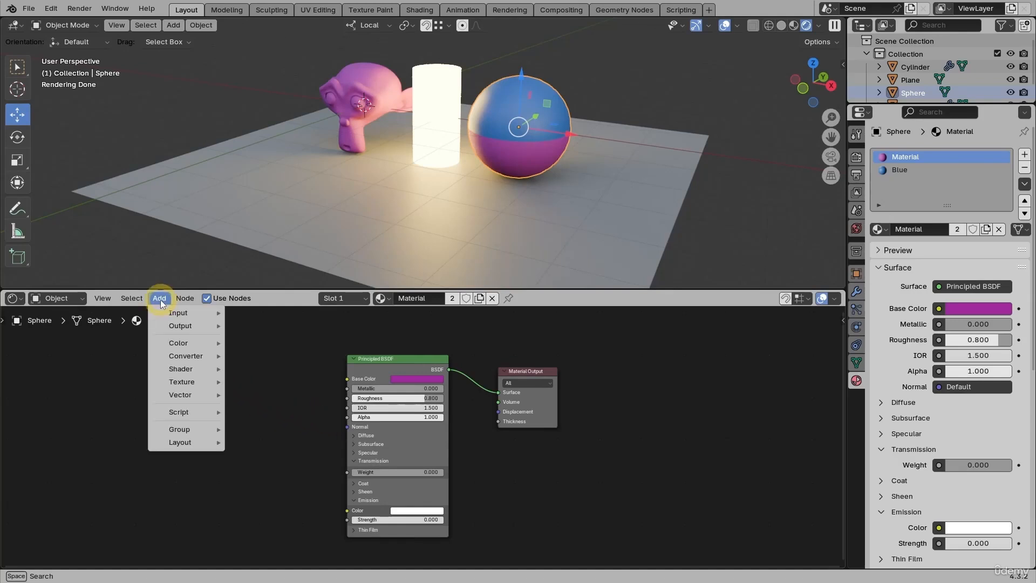
pyautogui.moveTo(203, 359)
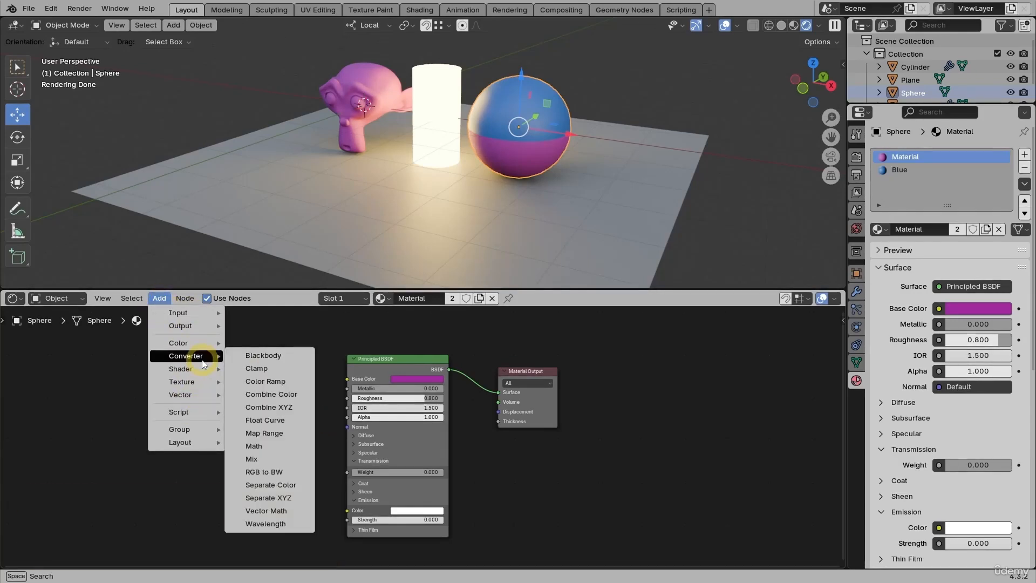
pyautogui.press('Escape')
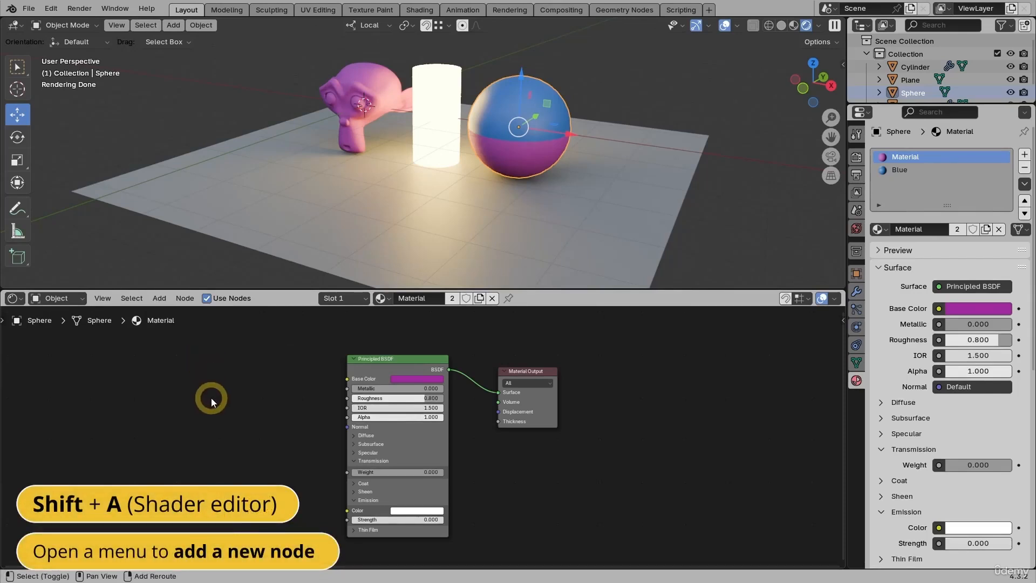
# - Add a Brightness/Contrast color node in the empty space to the left of the Principled BSDF node
pyautogui.hotkey('shift', 'a')
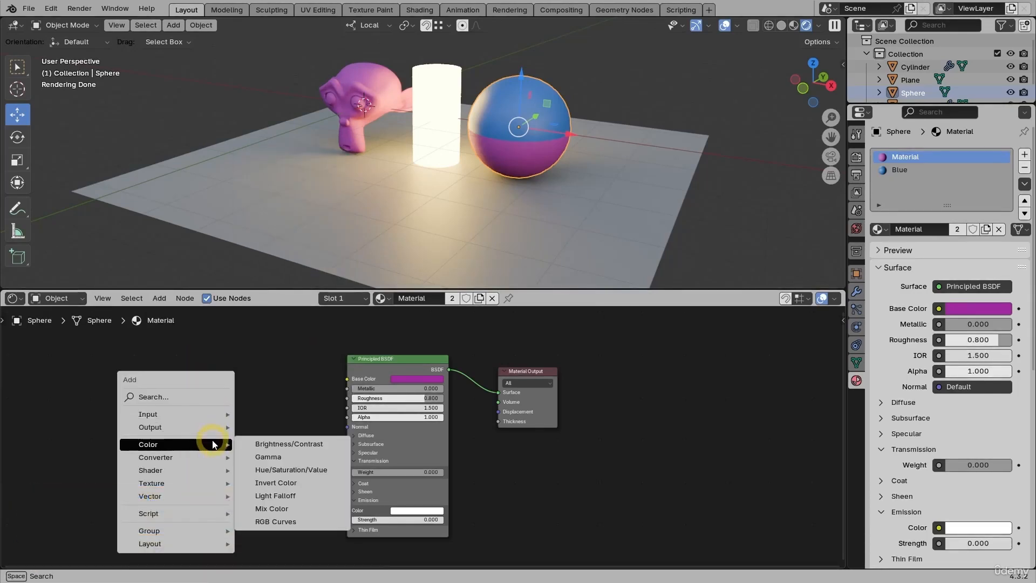
pyautogui.moveTo(213, 461)
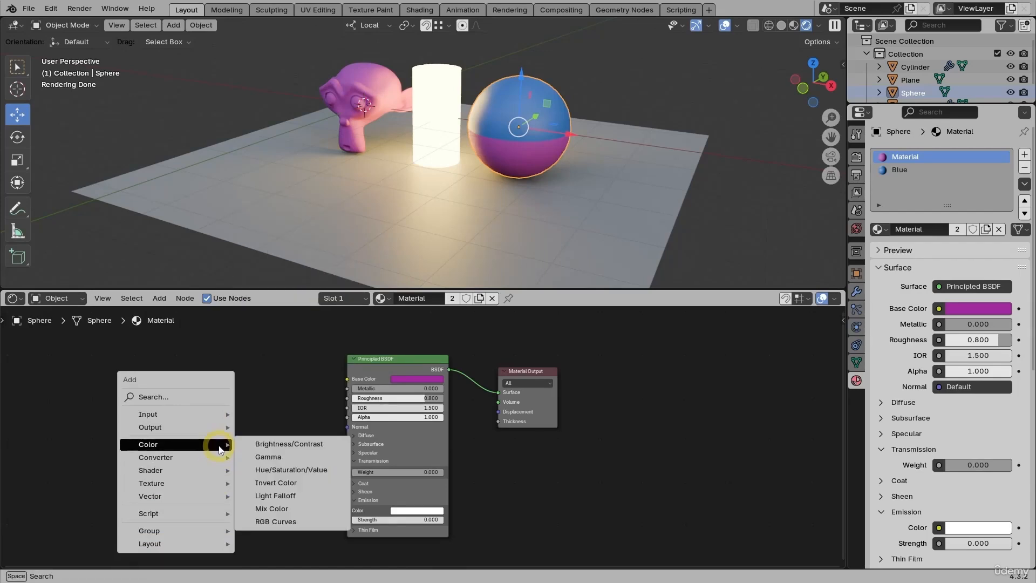
pyautogui.click(274, 444)
pyautogui.click(208, 400)
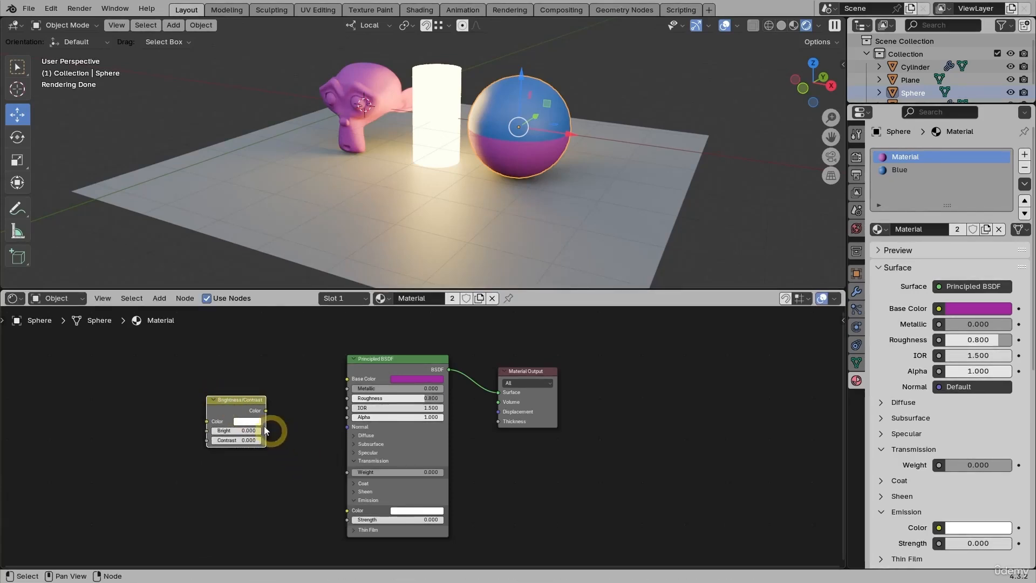
# - Delete the Brightness/Contrast node from the sphere's material
pyautogui.click(237, 417)
pyautogui.rightClick(237, 402)
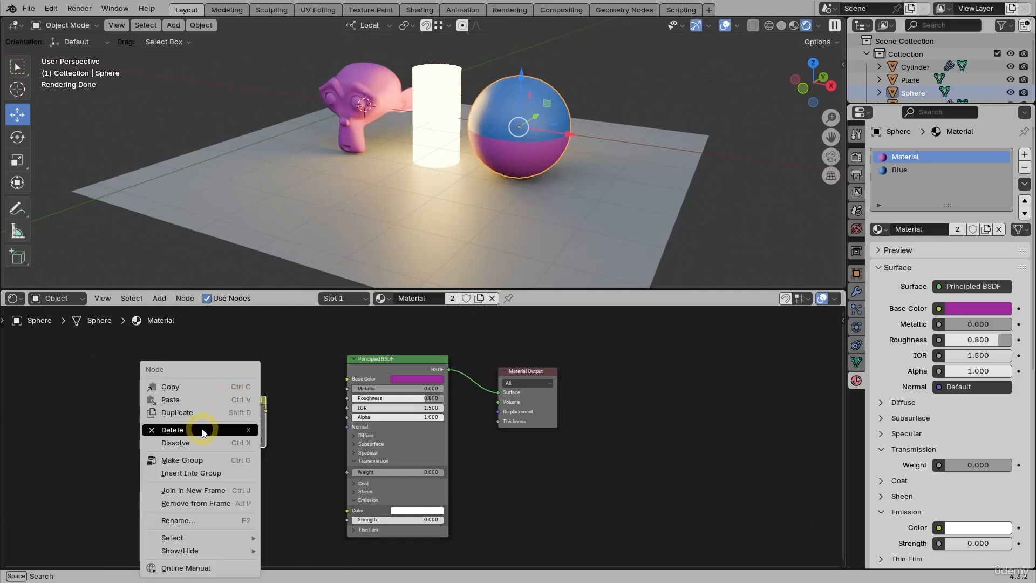
pyautogui.click(193, 432)
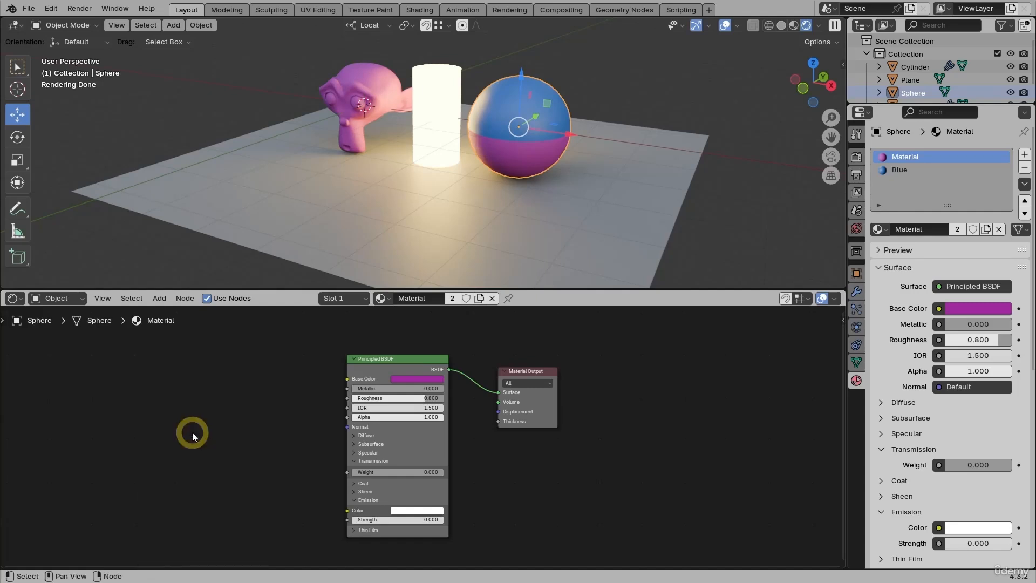